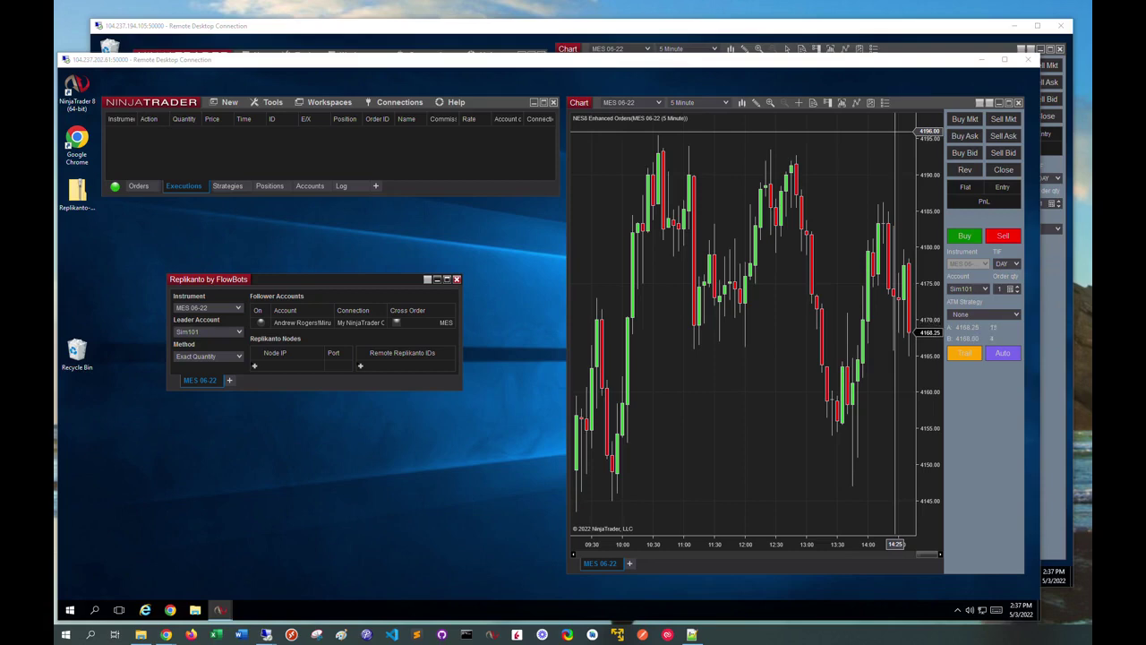
Bring the 104.237.194.105 remote session in front of the 104.237.202.61 session
{"action": "left_click", "coordinate": [116, 60]}
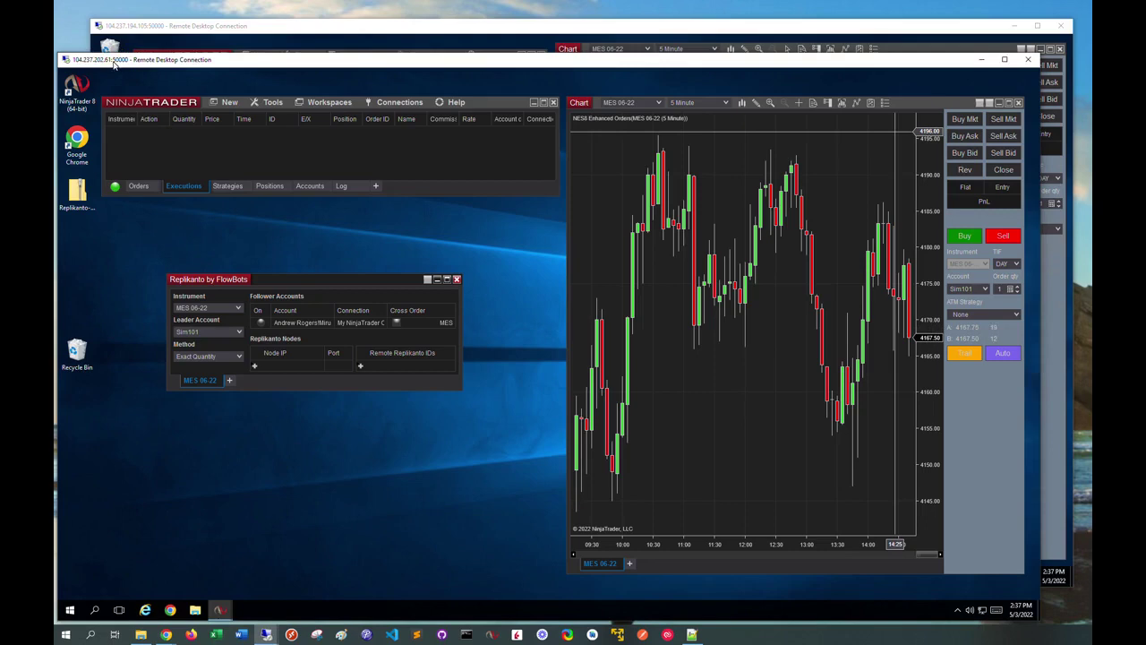
{"action": "left_click", "coordinate": [165, 27]}
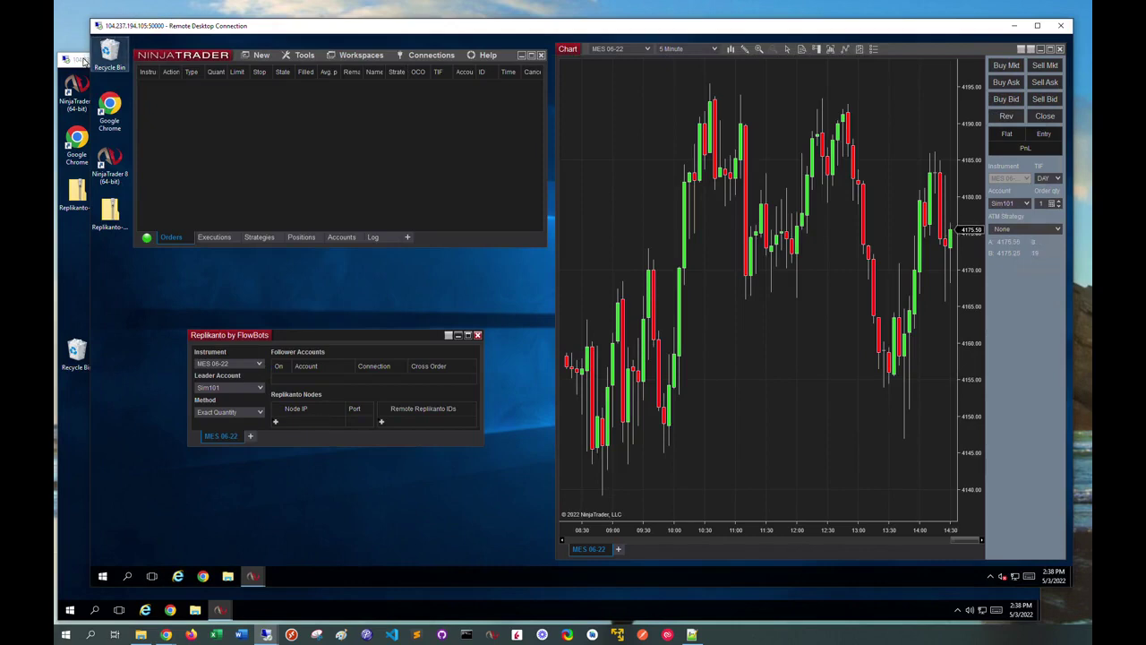
Return to the 104.237.202.61 session and launch Remote Desktop Connection, centring its dialog
{"action": "left_click", "coordinate": [82, 61]}
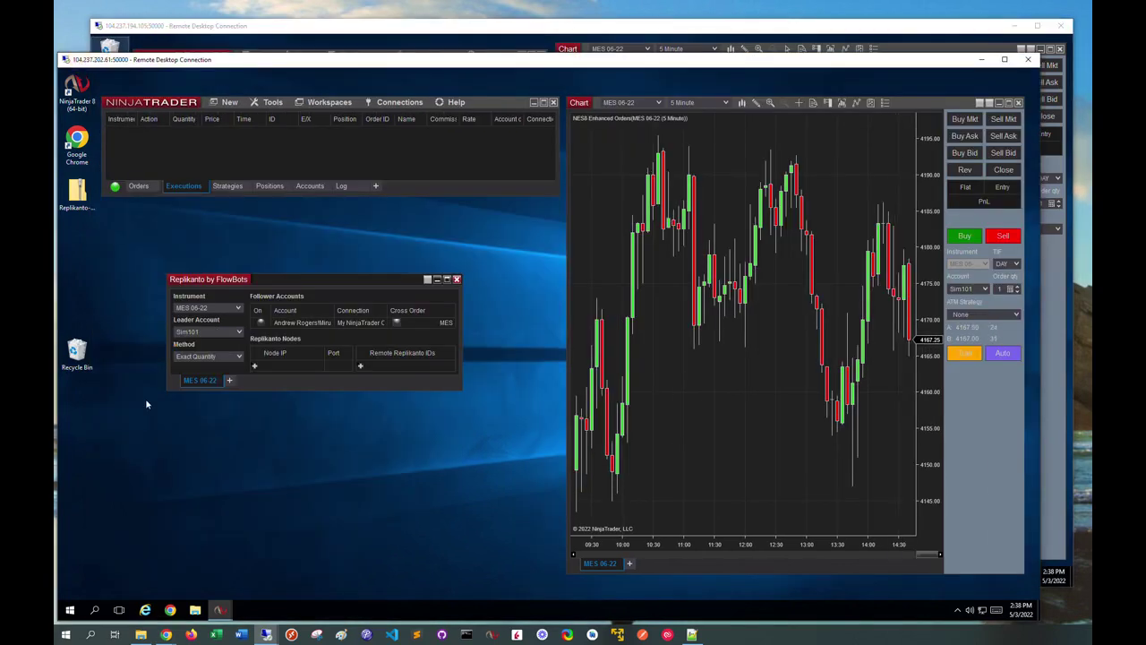
{"action": "left_click", "coordinate": [91, 634]}
{"action": "type", "text": "emote desk"}
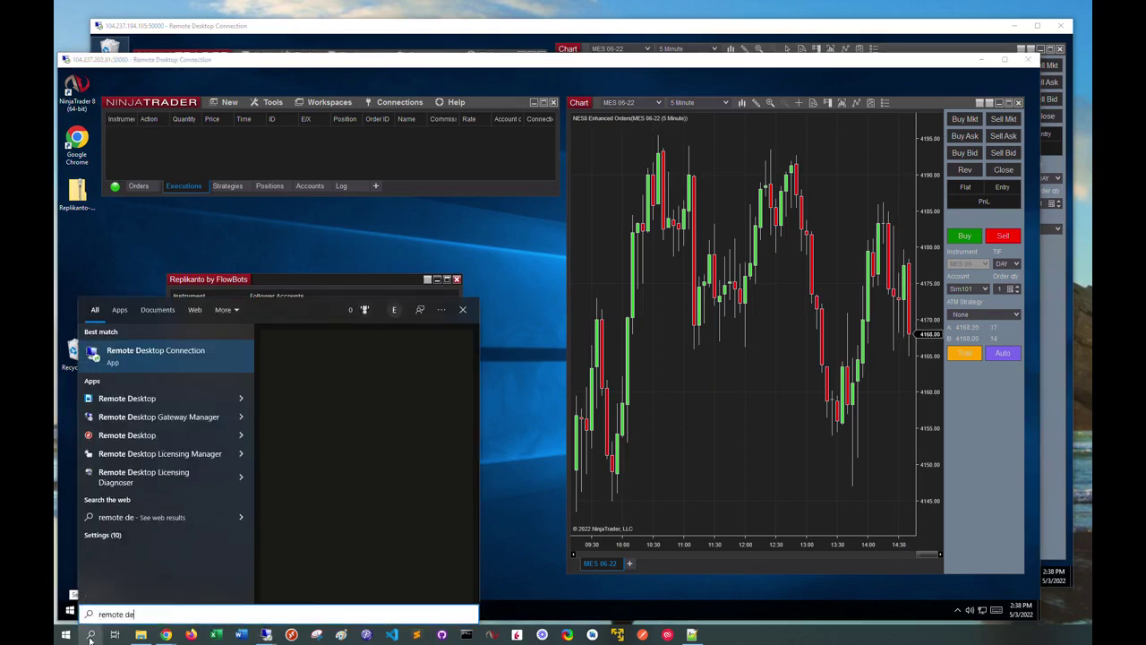
{"action": "type", "text": "top"}
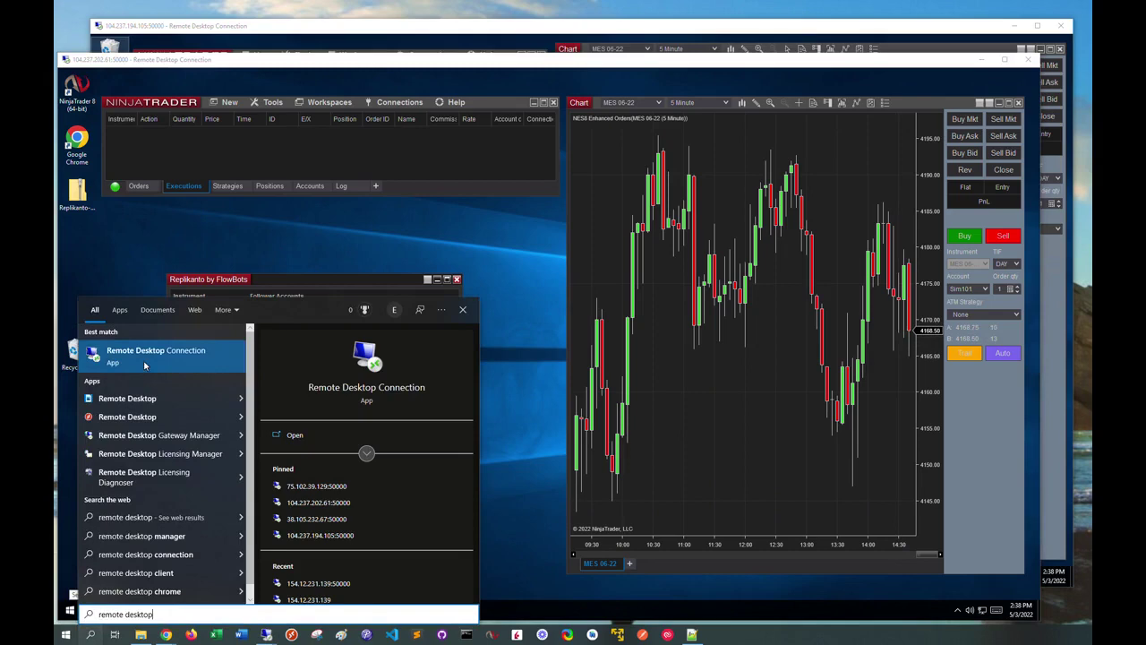
{"action": "left_click", "coordinate": [143, 363]}
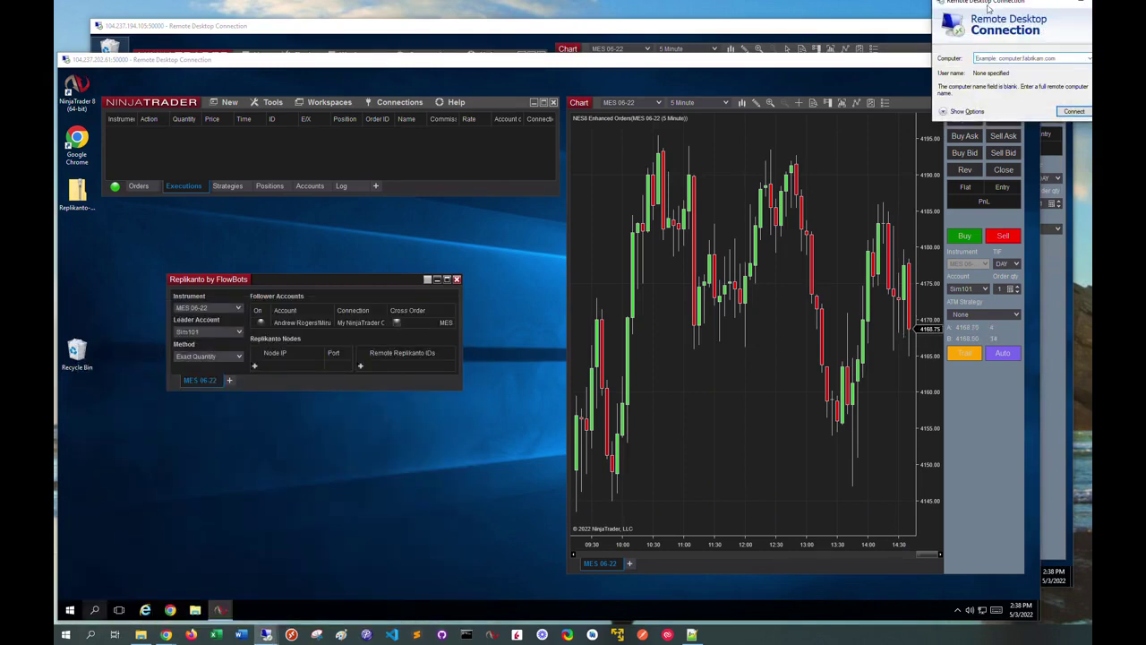
{"action": "left_click_drag", "start_coordinate": [989, 8], "coordinate": [640, 135]}
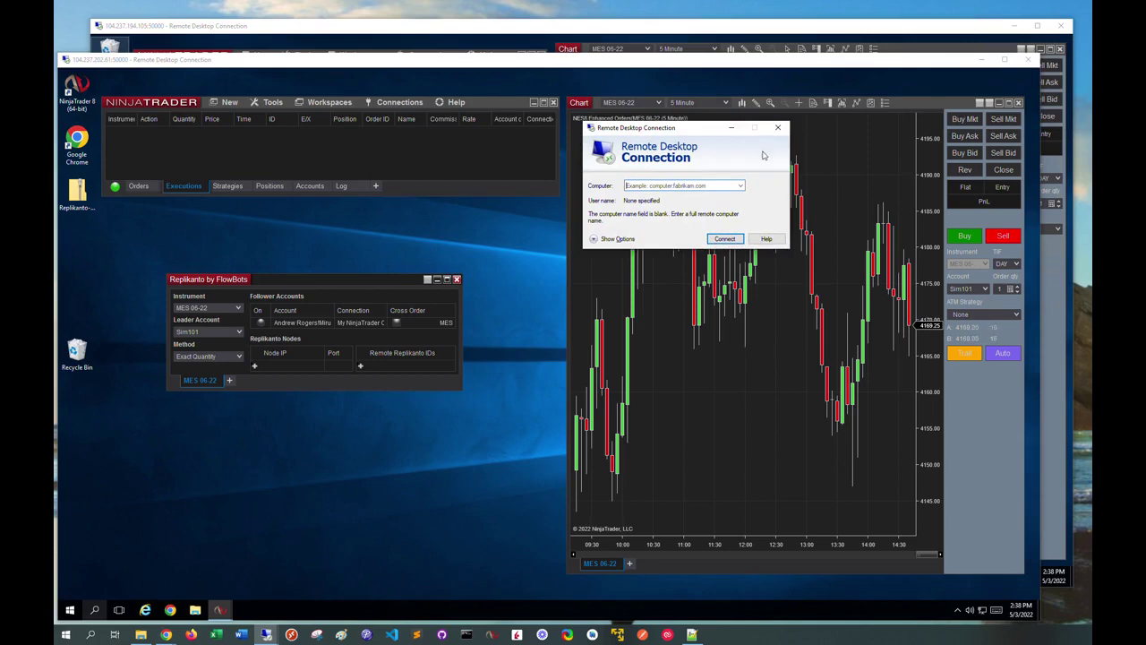
Add Replikanto node 104.237.194.105 on port 4547, keeping MES 06-22 as the instrument
{"action": "left_click", "coordinate": [777, 127]}
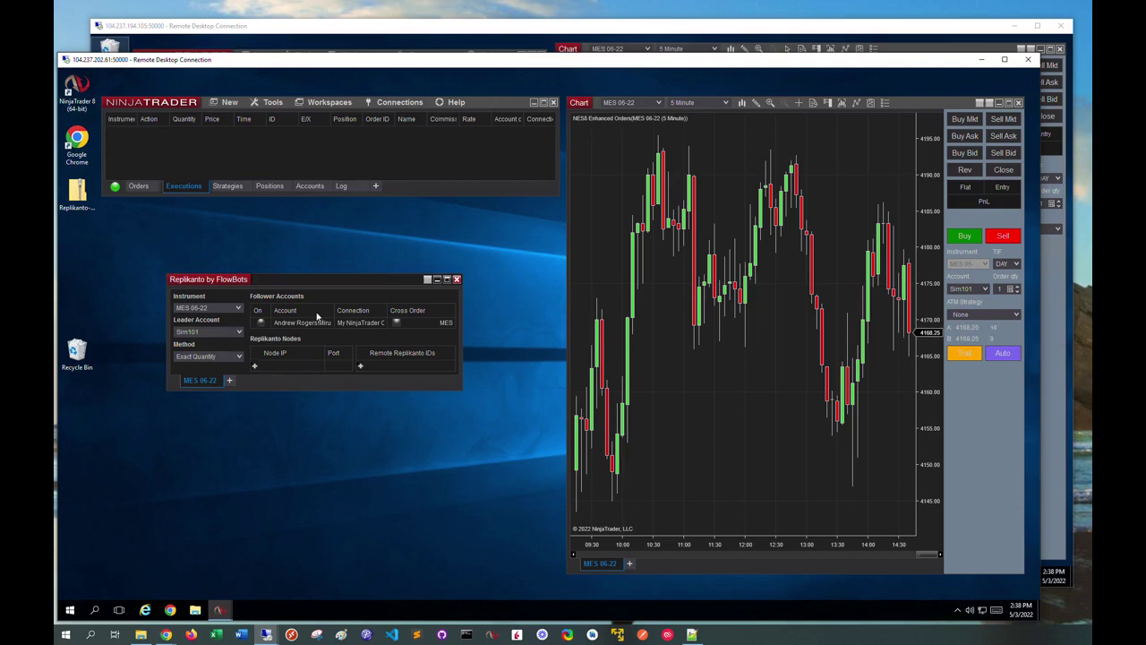
{"action": "left_click", "coordinate": [255, 366]}
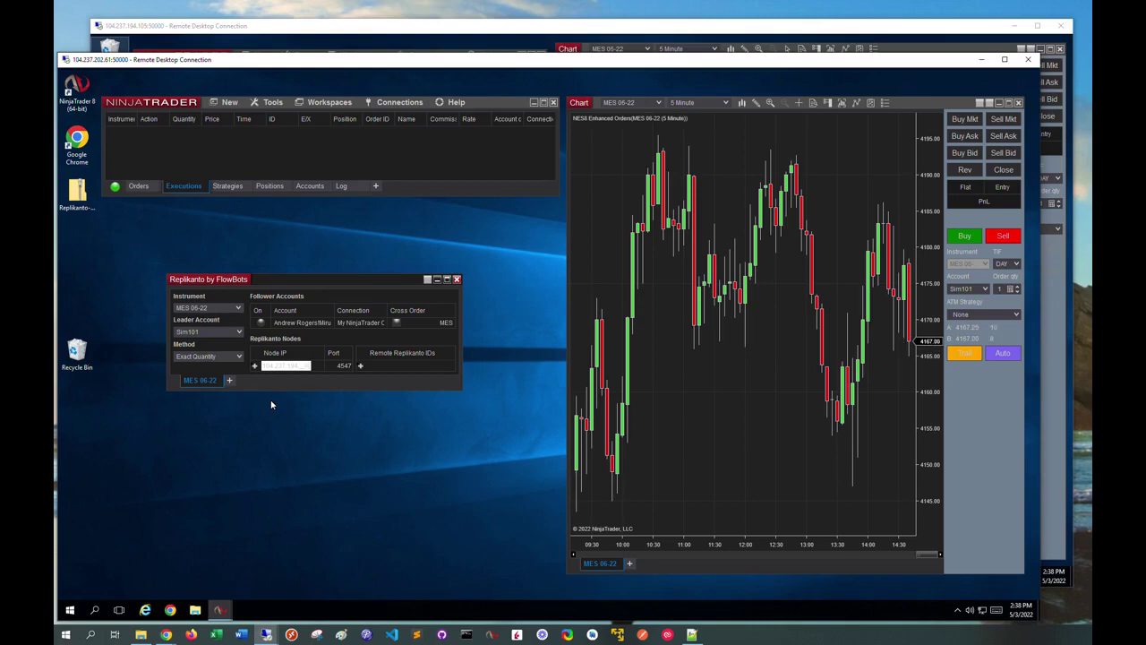
{"action": "key", "text": "Return"}
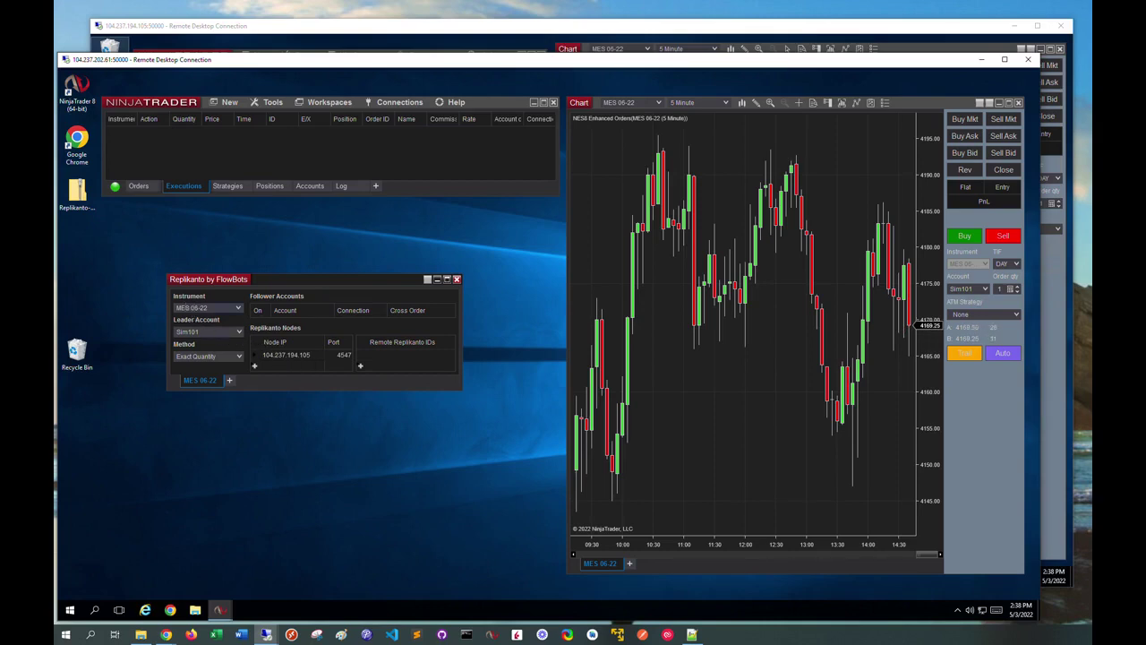
{"action": "left_click", "coordinate": [239, 311]}
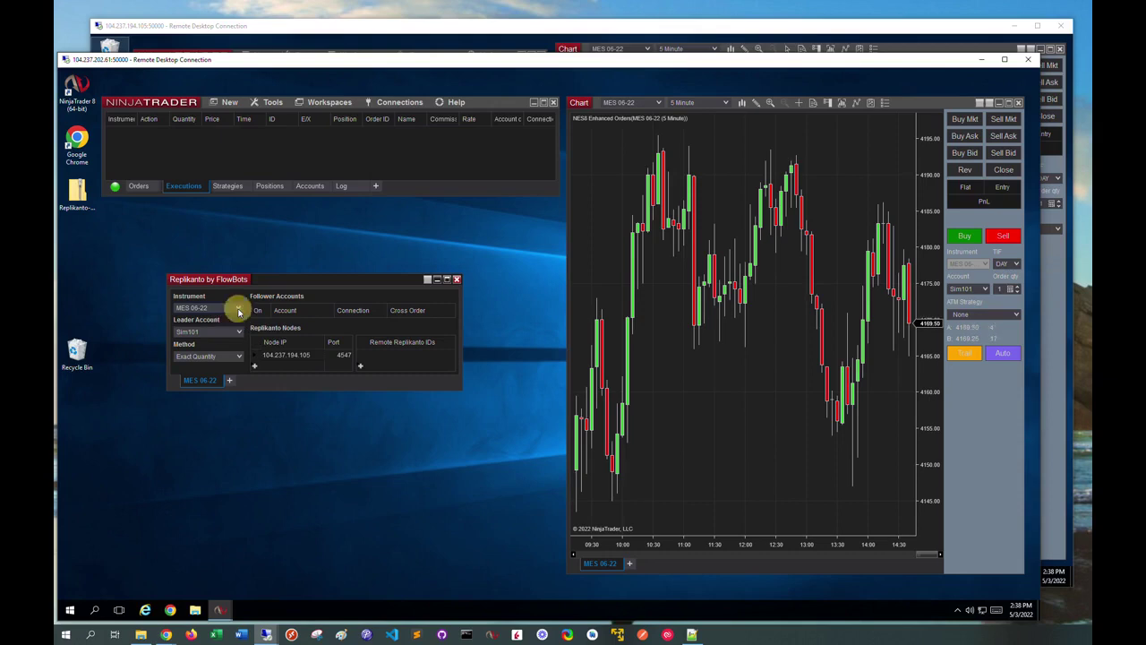
{"action": "left_click", "coordinate": [238, 320]}
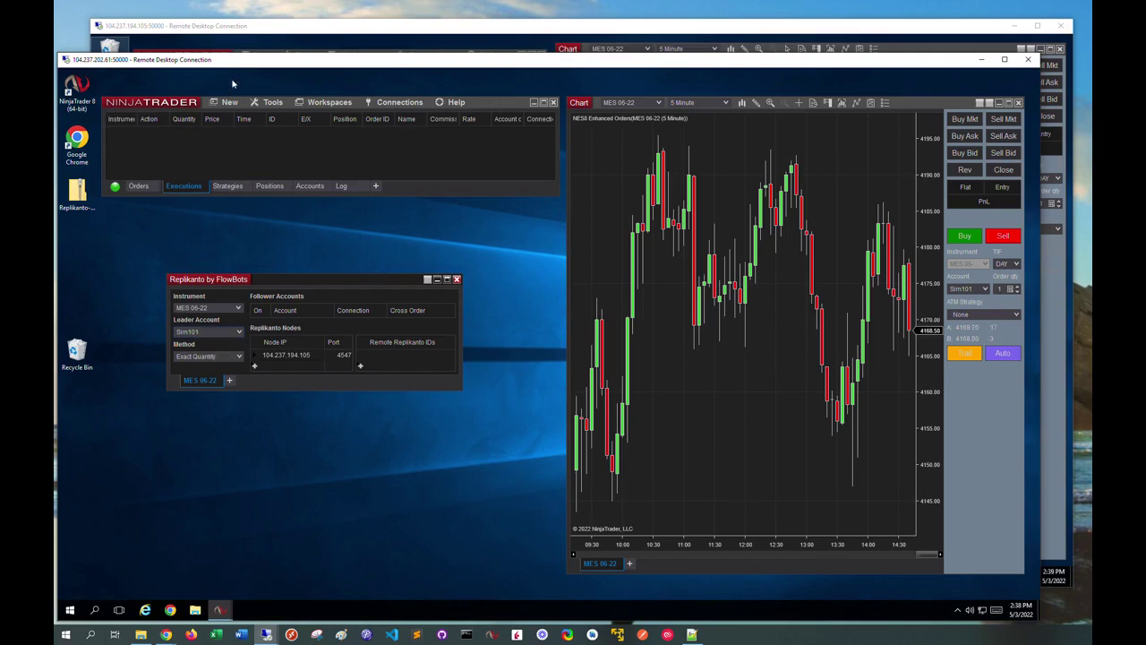
Switch Replikanto on the 104.237.194.105 session to Network Node Mode
{"action": "left_click", "coordinate": [308, 33]}
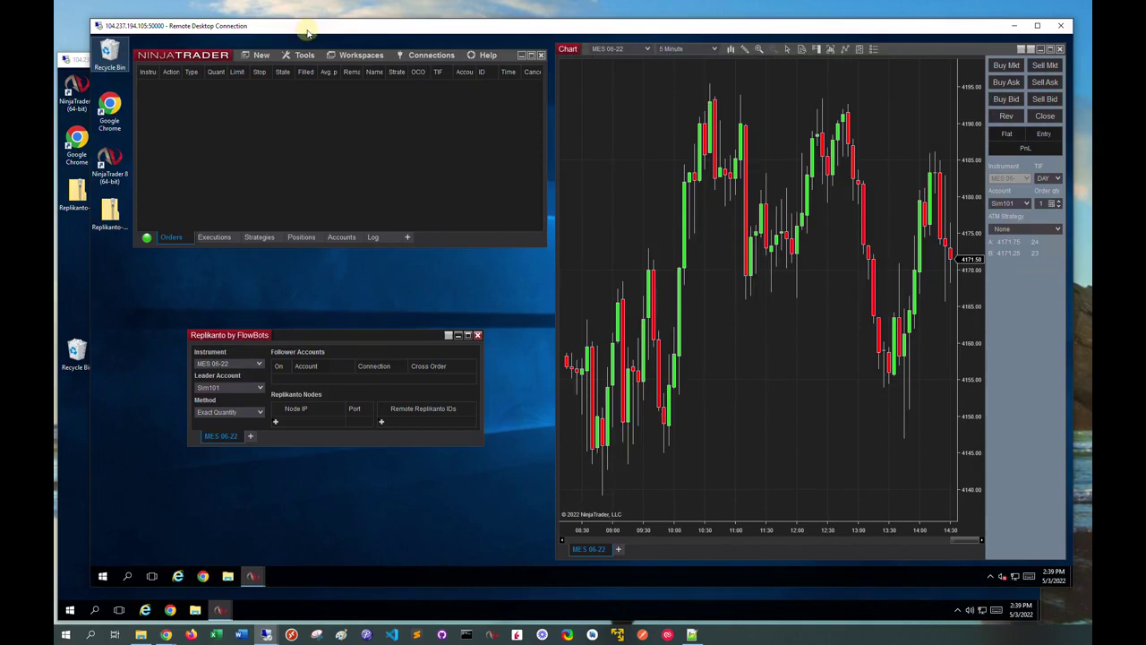
{"action": "left_click", "coordinate": [257, 380]}
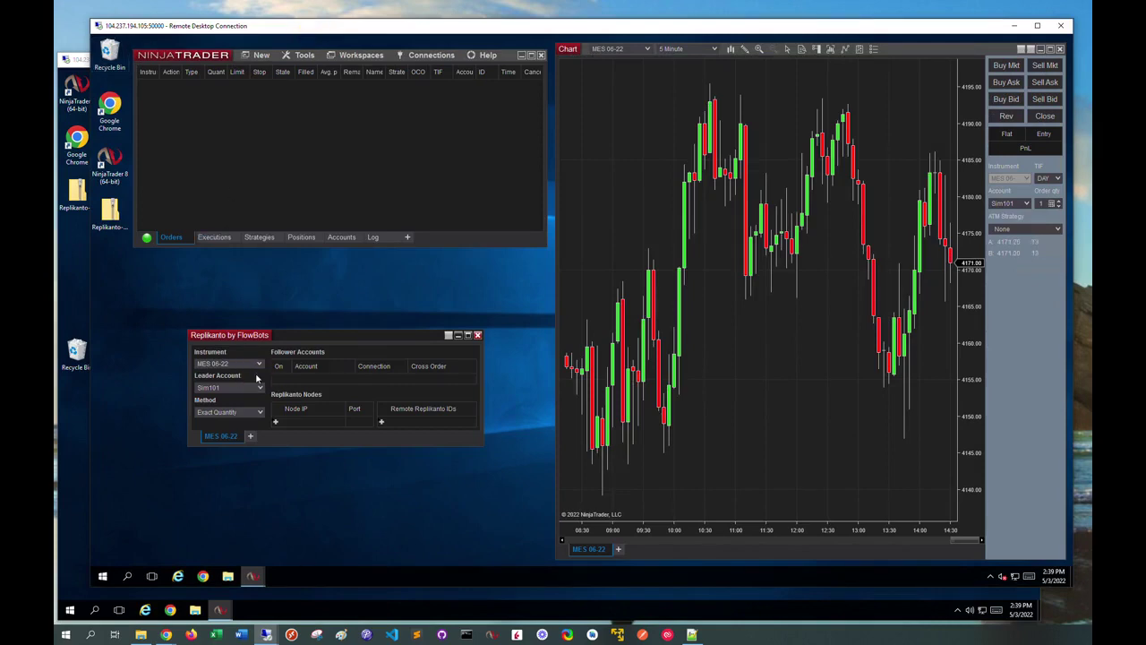
{"action": "right_click", "coordinate": [257, 380]}
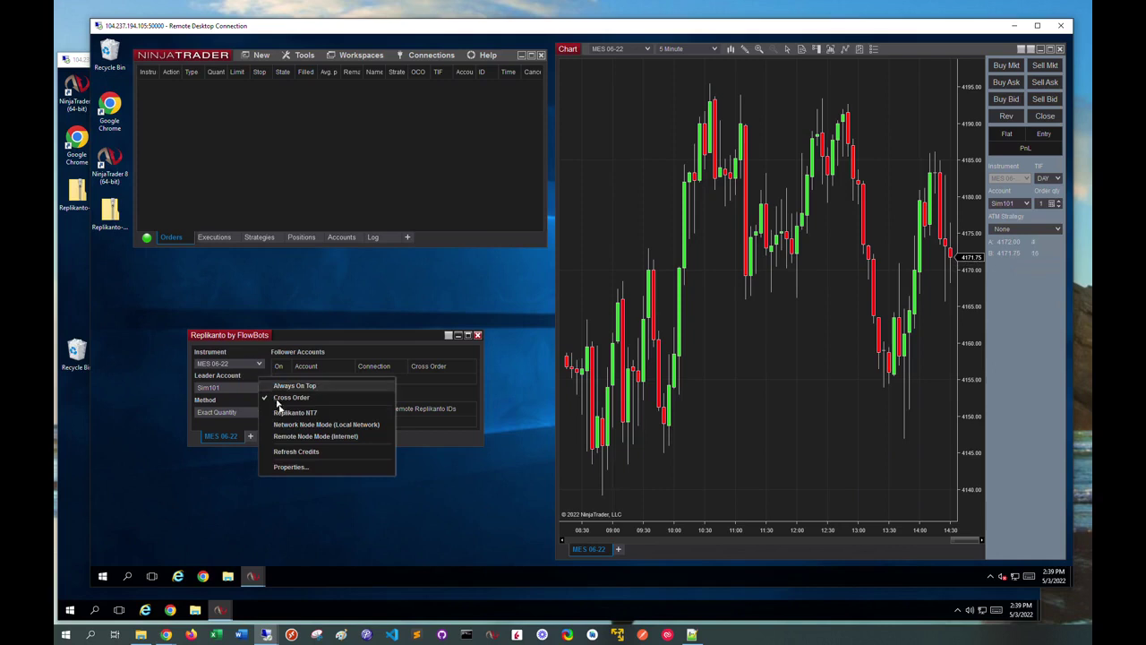
{"action": "left_click", "coordinate": [365, 426]}
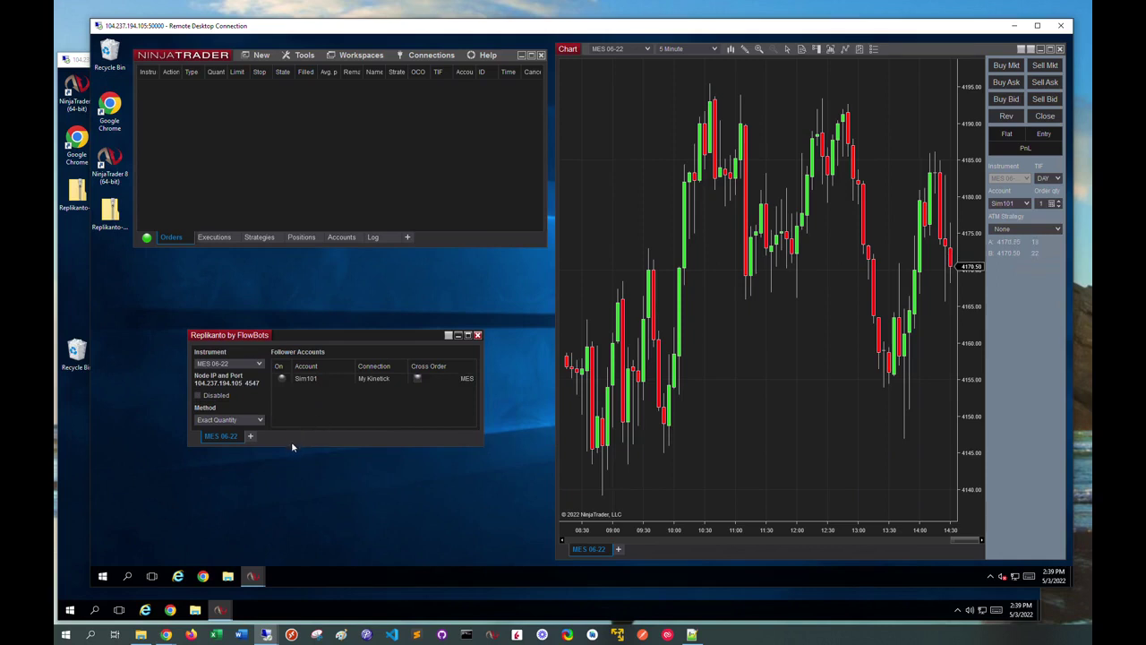
Launch Windows Firewall with Advanced Security via a 'firewall' search
{"action": "left_click", "coordinate": [129, 578]}
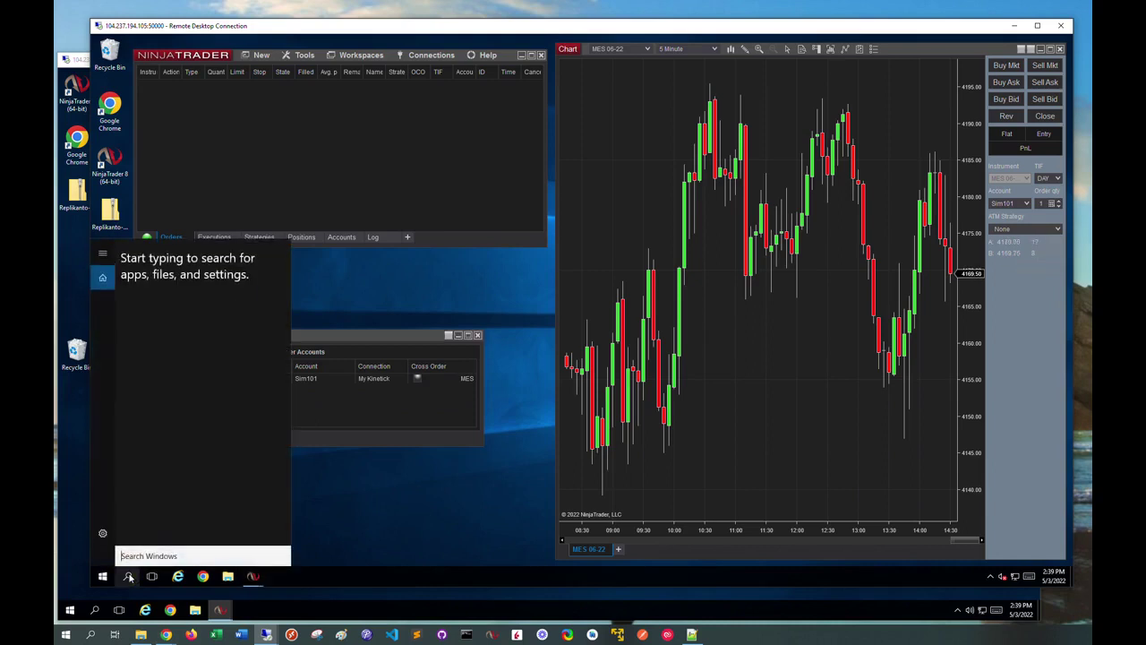
{"action": "type", "text": "firewall"}
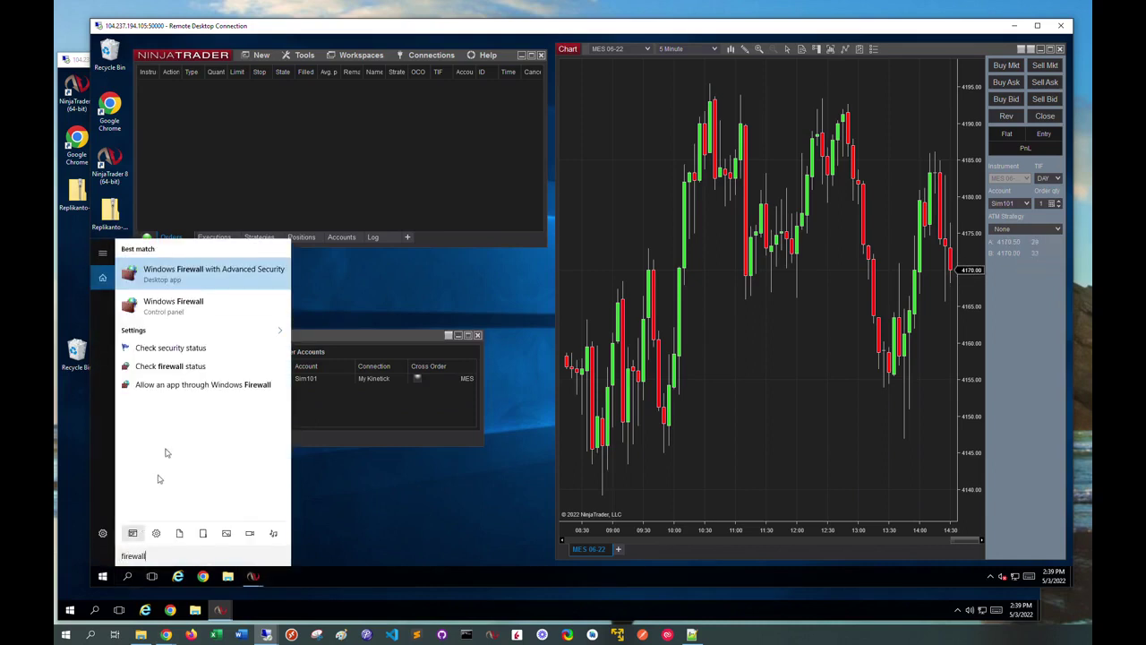
{"action": "left_click", "coordinate": [226, 274]}
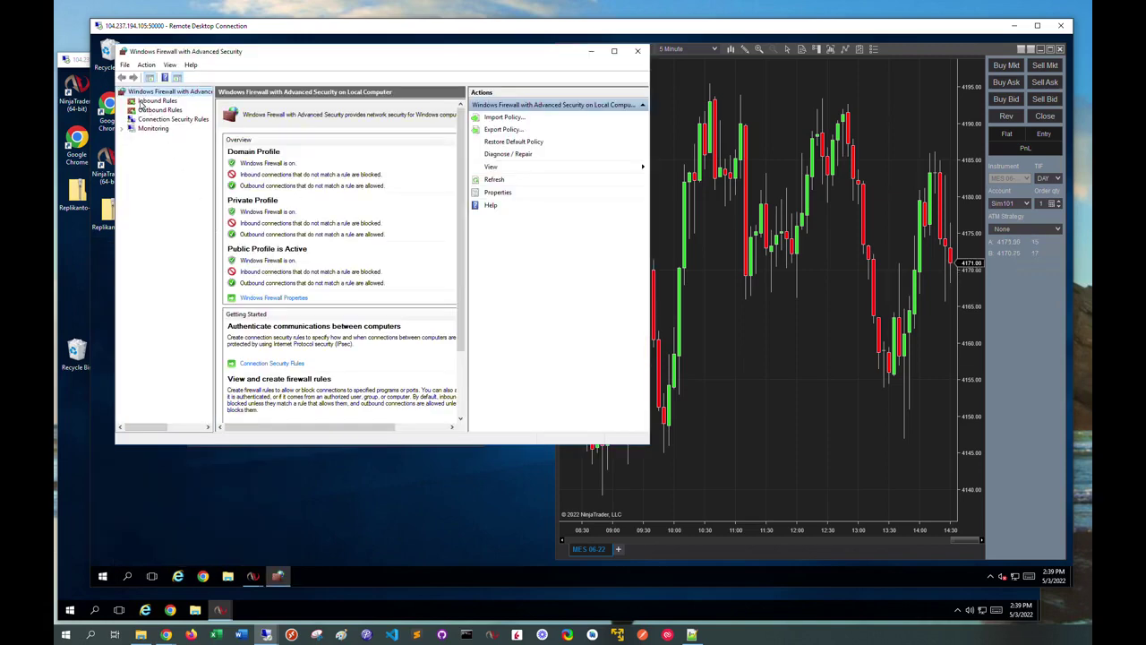
Delete the existing Replikanto inbound rule and confirm
{"action": "left_click", "coordinate": [165, 105]}
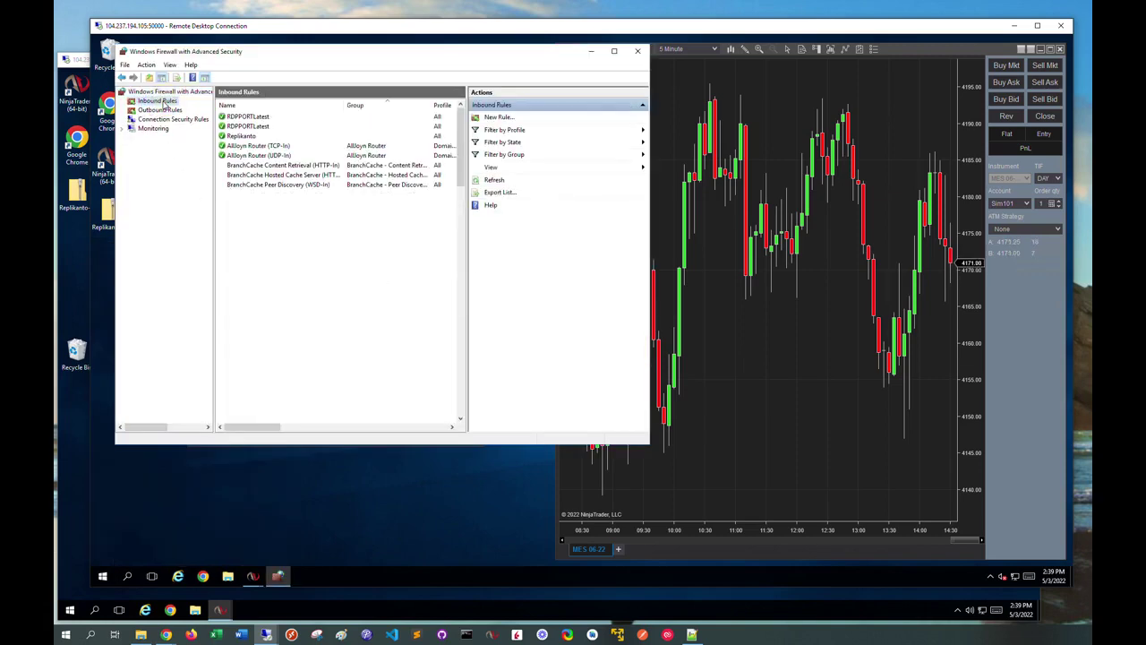
{"action": "left_click", "coordinate": [240, 135]}
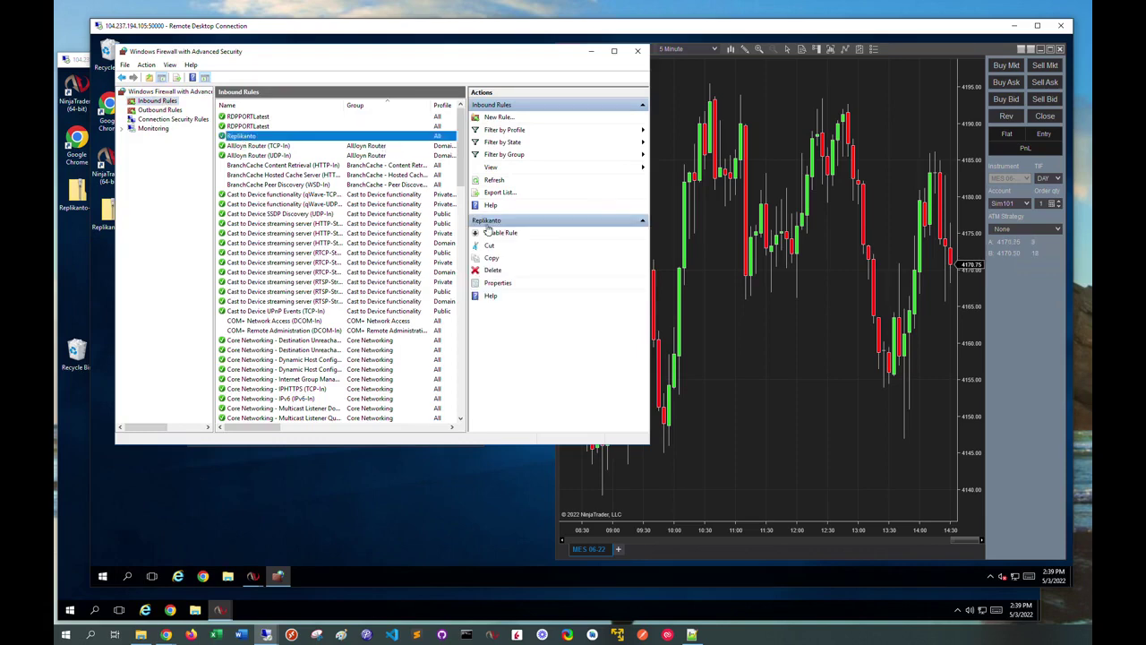
{"action": "left_click", "coordinate": [493, 271]}
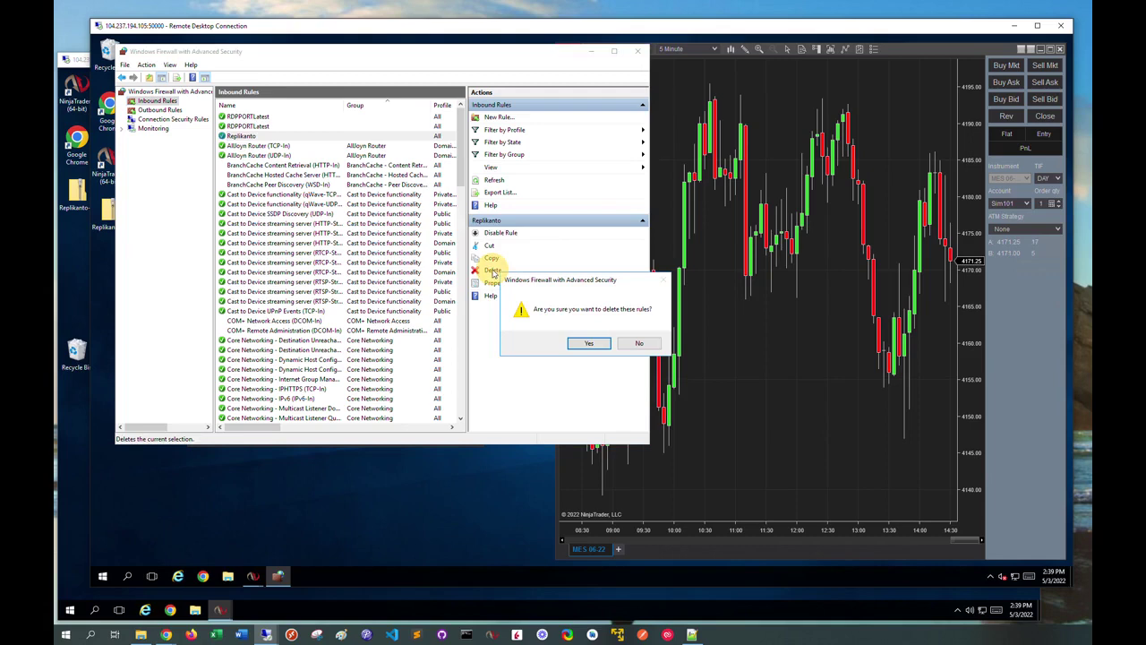
{"action": "left_click", "coordinate": [589, 344]}
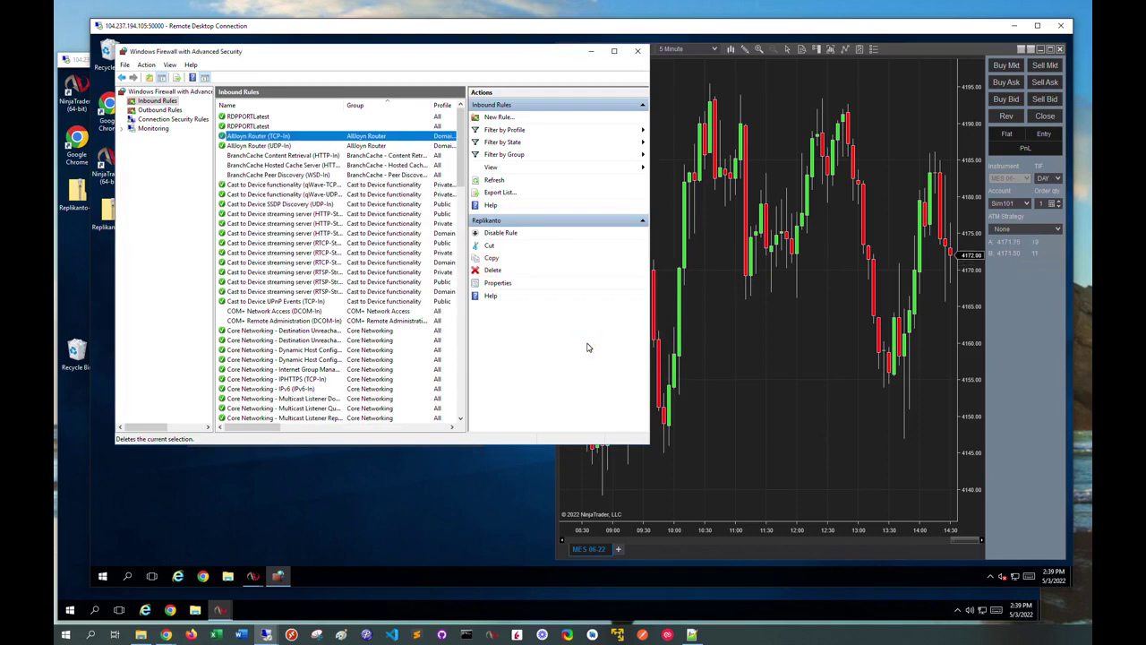
Start a new custom inbound rule and advance to the protocol and ports settings
{"action": "left_click", "coordinate": [498, 118]}
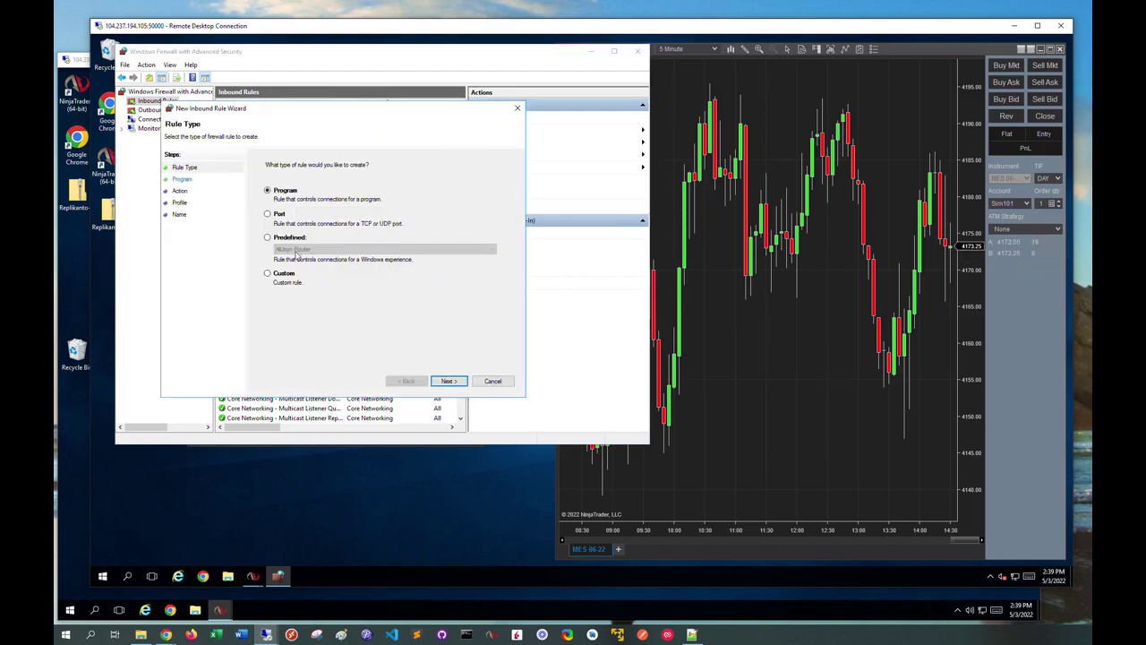
{"action": "left_click", "coordinate": [266, 274]}
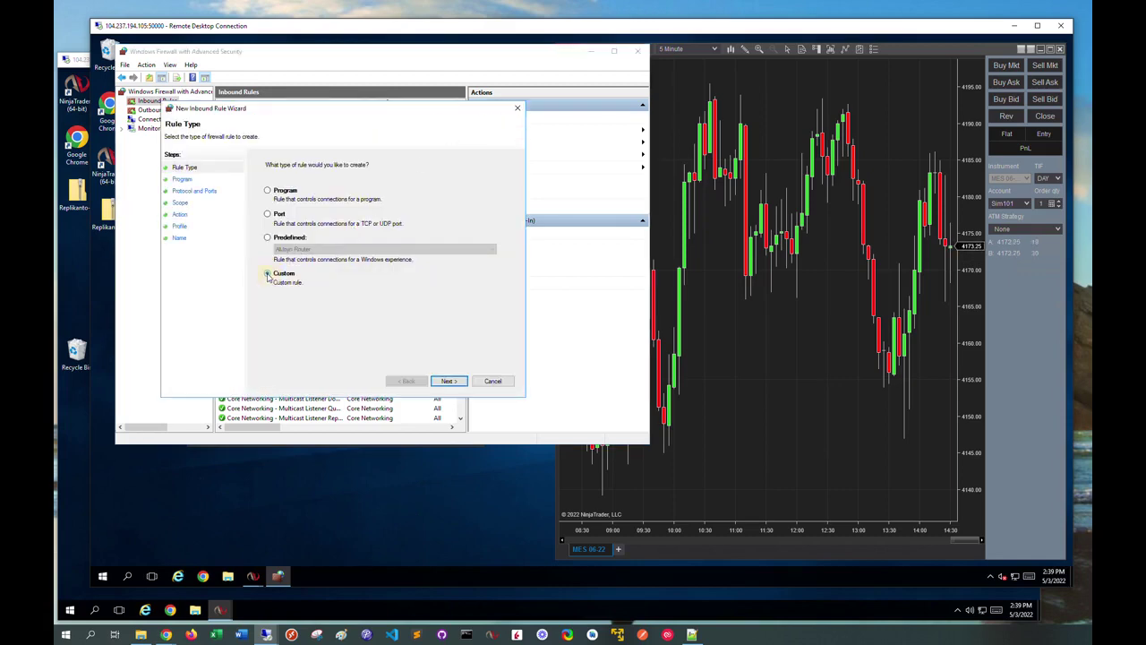
{"action": "left_click", "coordinate": [456, 380]}
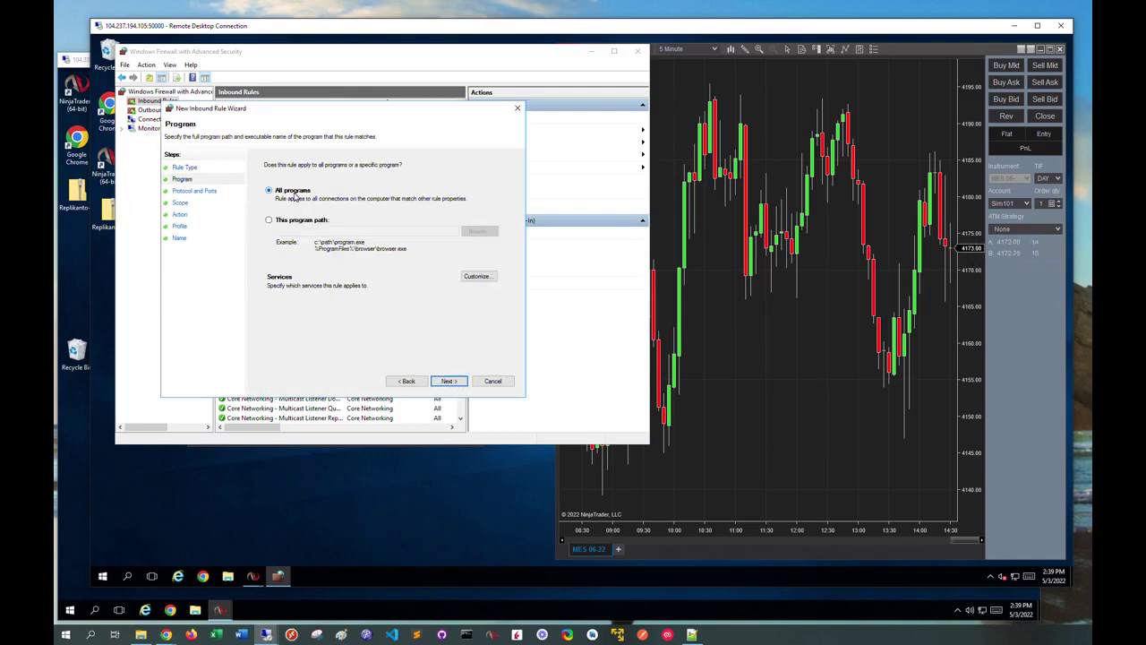
{"action": "left_click", "coordinate": [460, 383]}
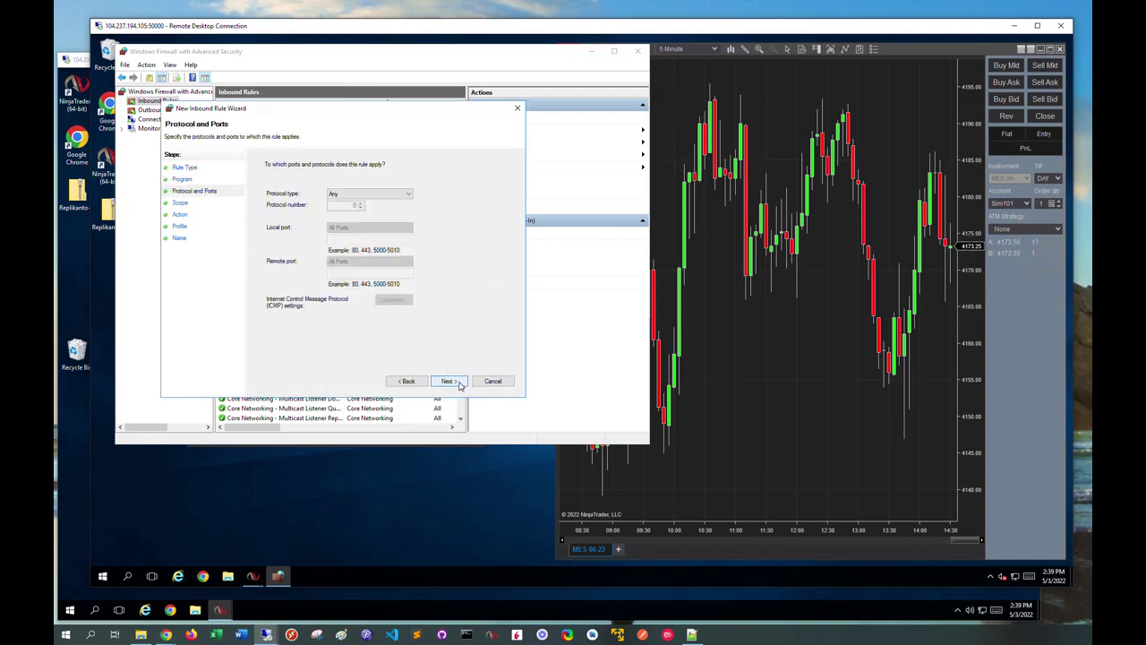
Set the rule to TCP on specific local port 4547, as shown in Replikanto
{"action": "left_click", "coordinate": [366, 195]}
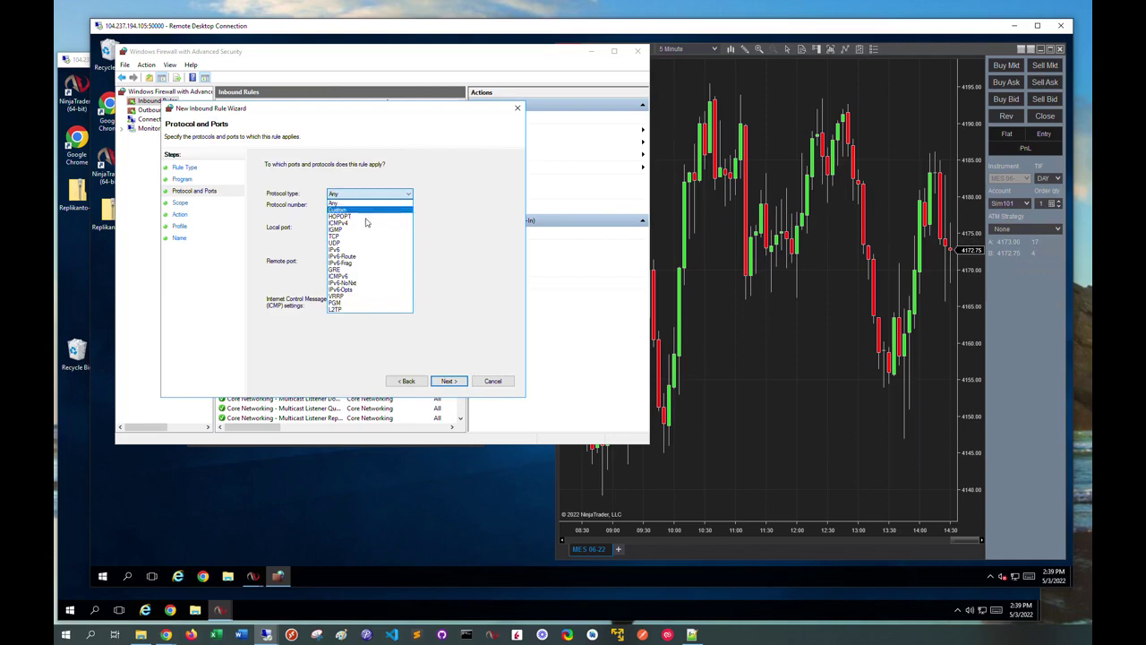
{"action": "left_click", "coordinate": [343, 240]}
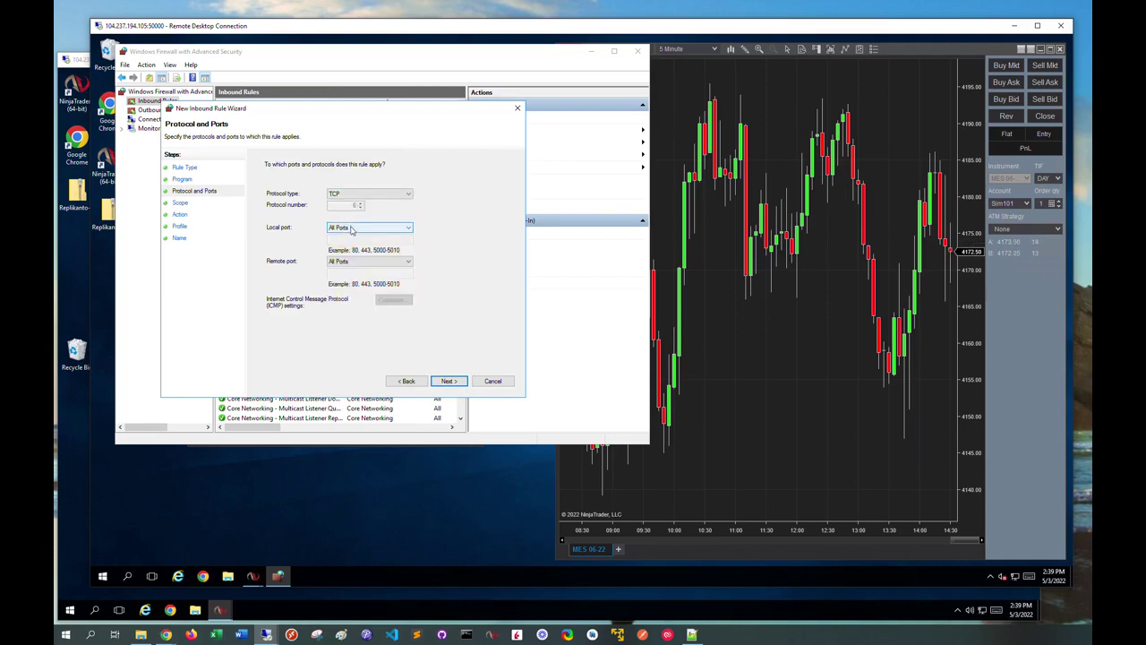
{"action": "left_click", "coordinate": [362, 230]}
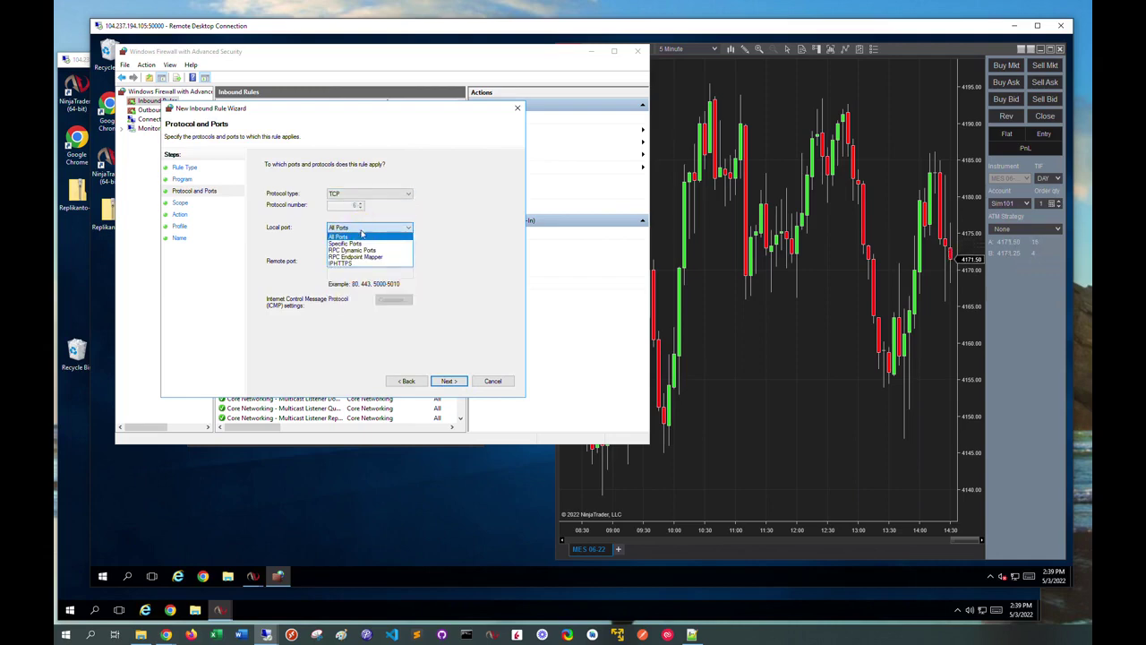
{"action": "left_click", "coordinate": [355, 243]}
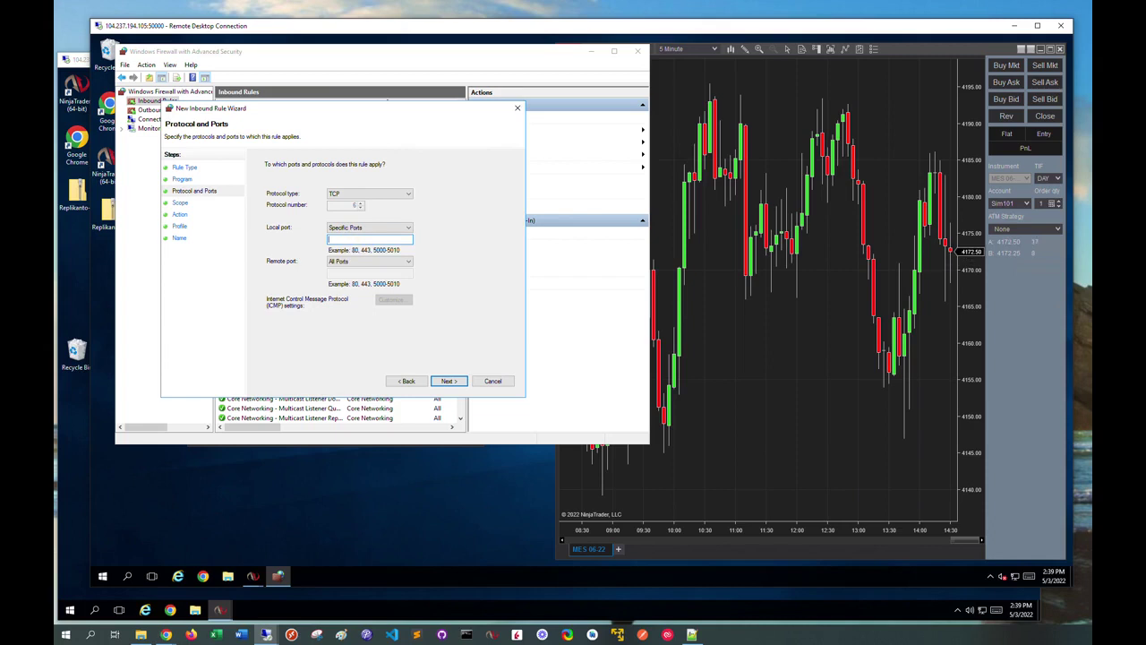
{"action": "left_click", "coordinate": [253, 576]}
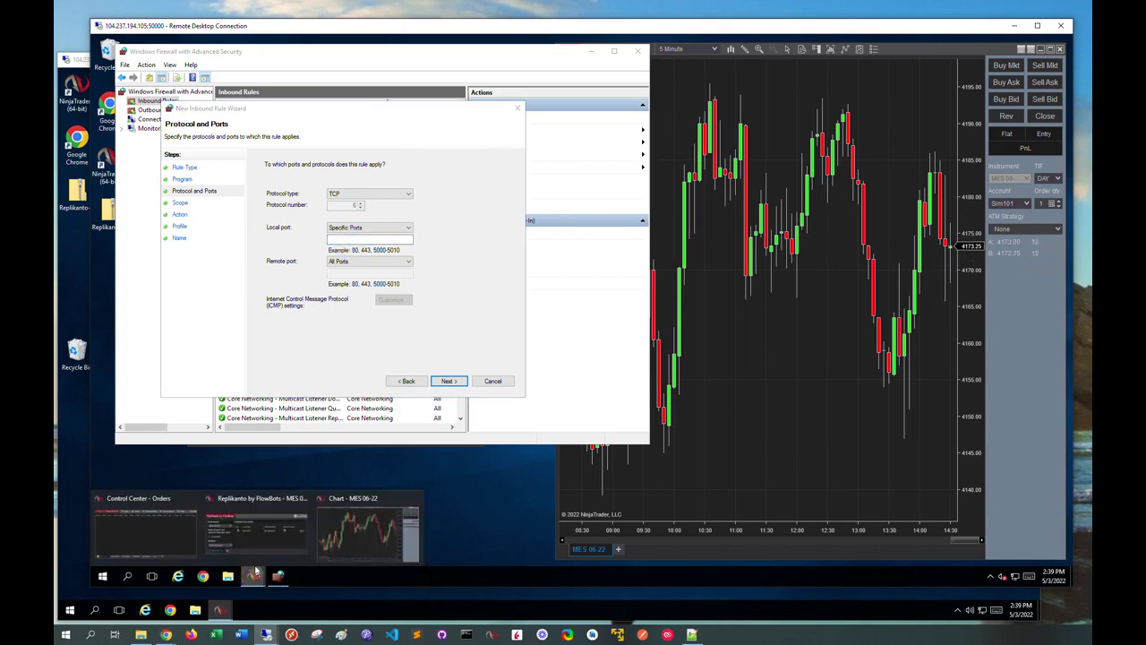
{"action": "left_click", "coordinate": [235, 529]}
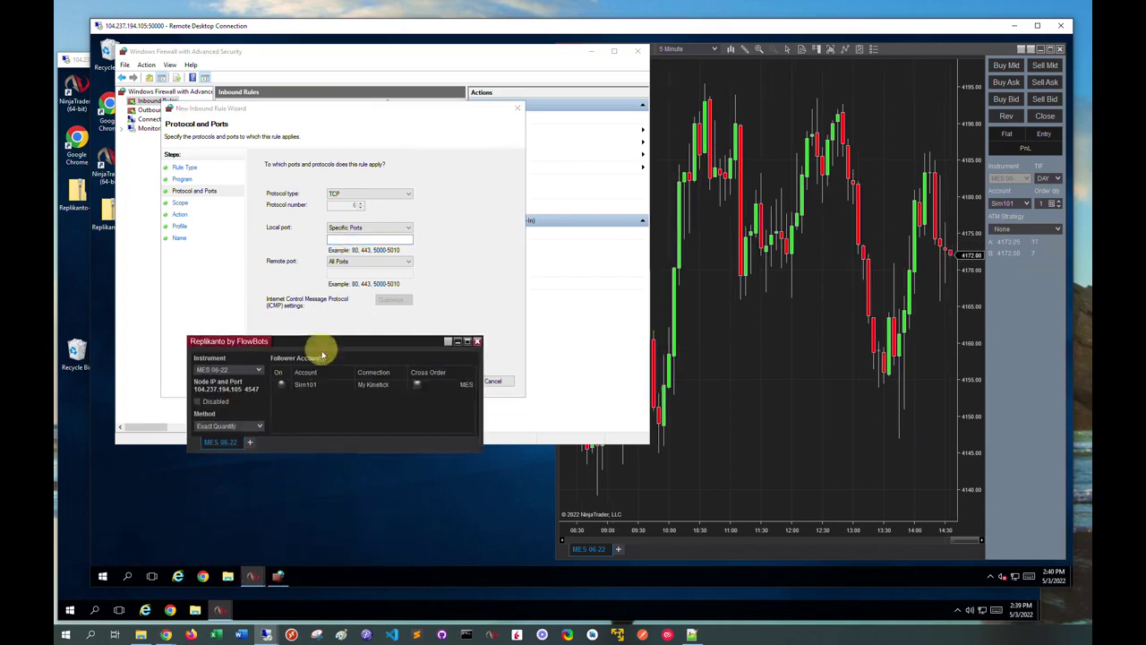
{"action": "left_click_drag", "start_coordinate": [320, 351], "coordinate": [320, 475]}
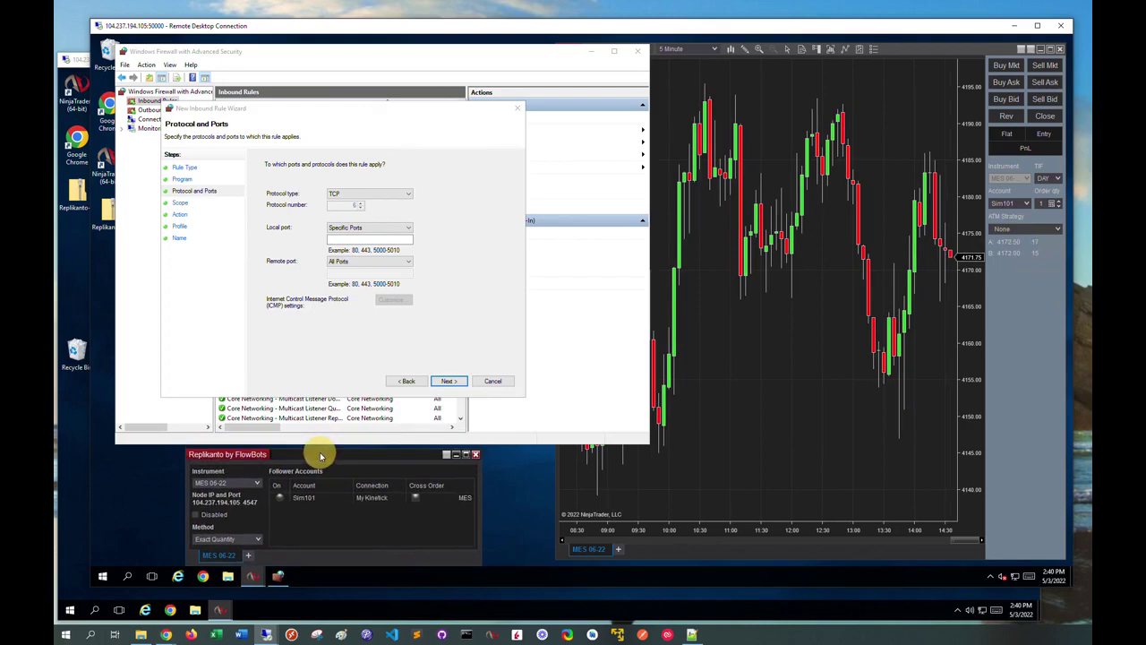
{"action": "left_click", "coordinate": [358, 239]}
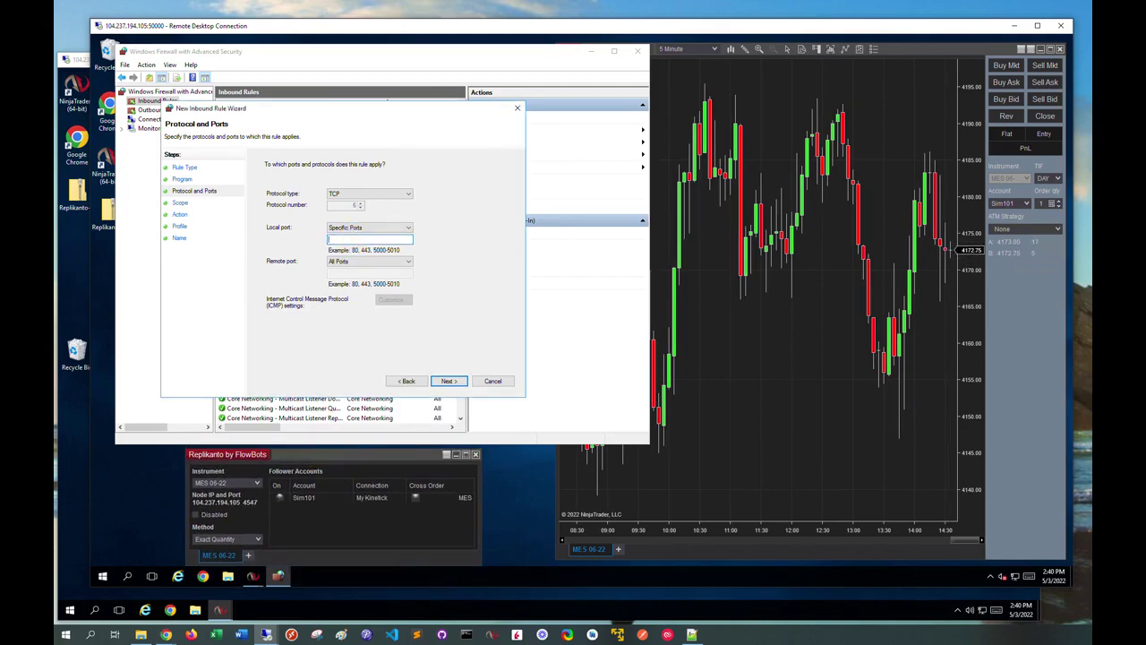
{"action": "type", "text": "454"}
{"action": "type", "text": "7"}
Limit the rule's remote addresses to 104.237.202.61
{"action": "left_click", "coordinate": [450, 383]}
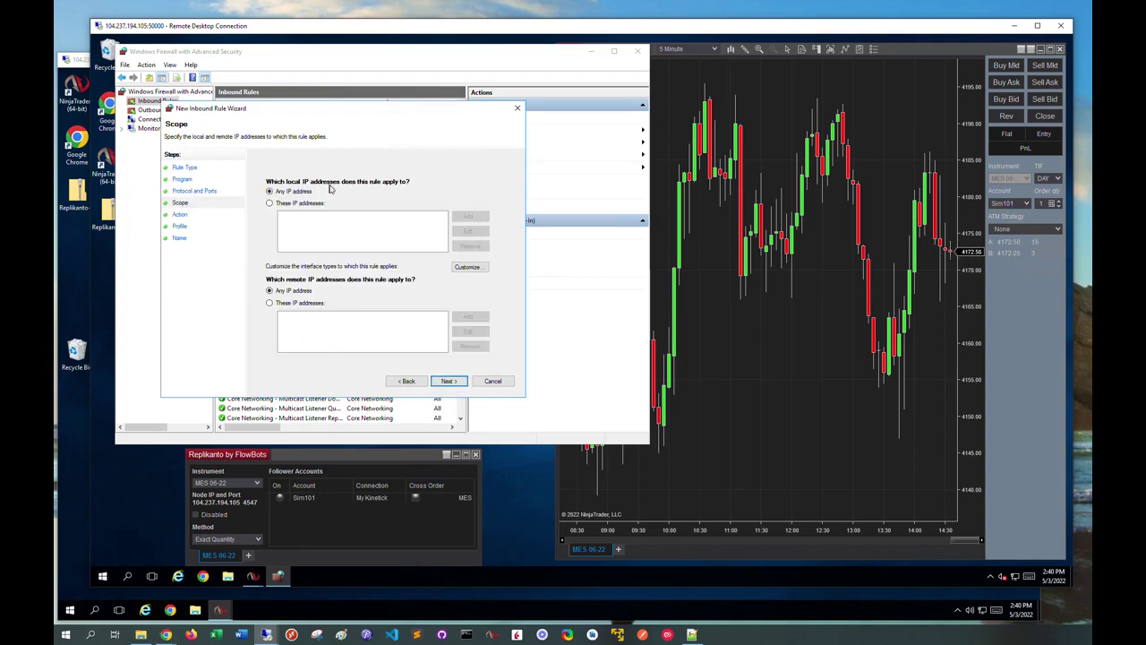
{"action": "left_click", "coordinate": [269, 304]}
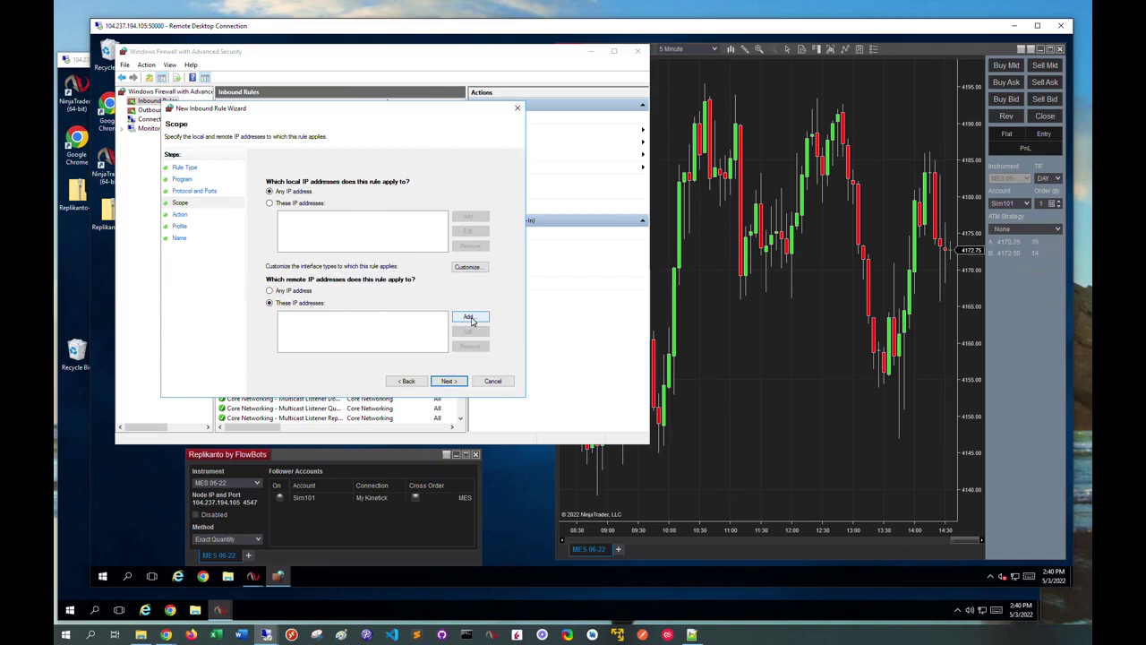
{"action": "left_click", "coordinate": [470, 318]}
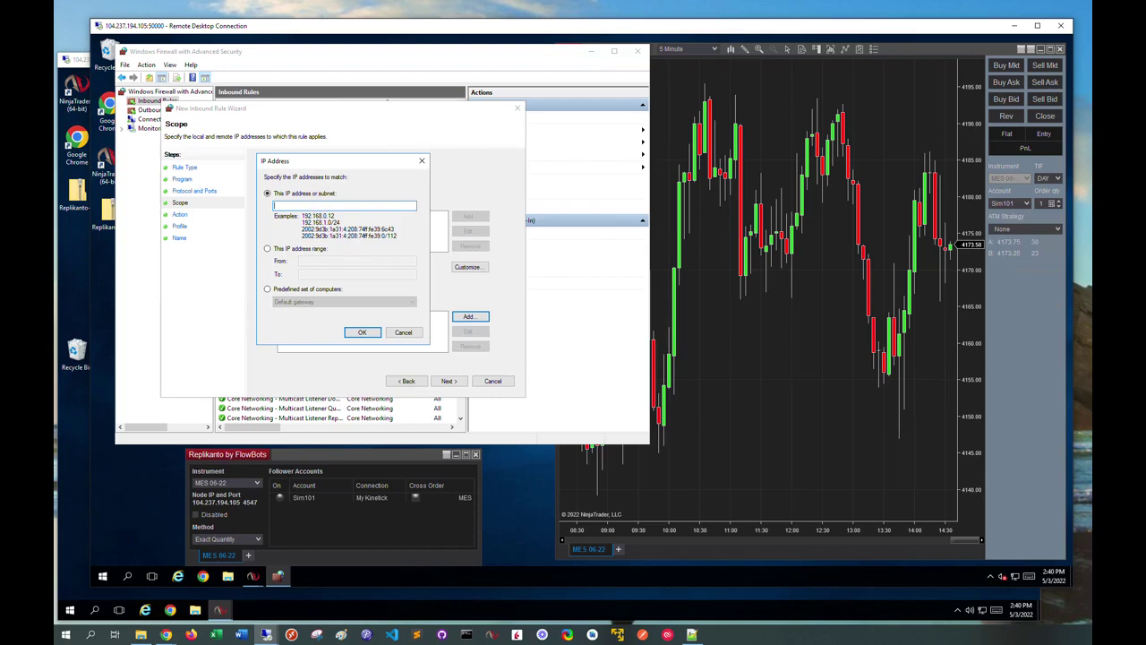
{"action": "left_click_drag", "start_coordinate": [340, 32], "coordinate": [322, 85]}
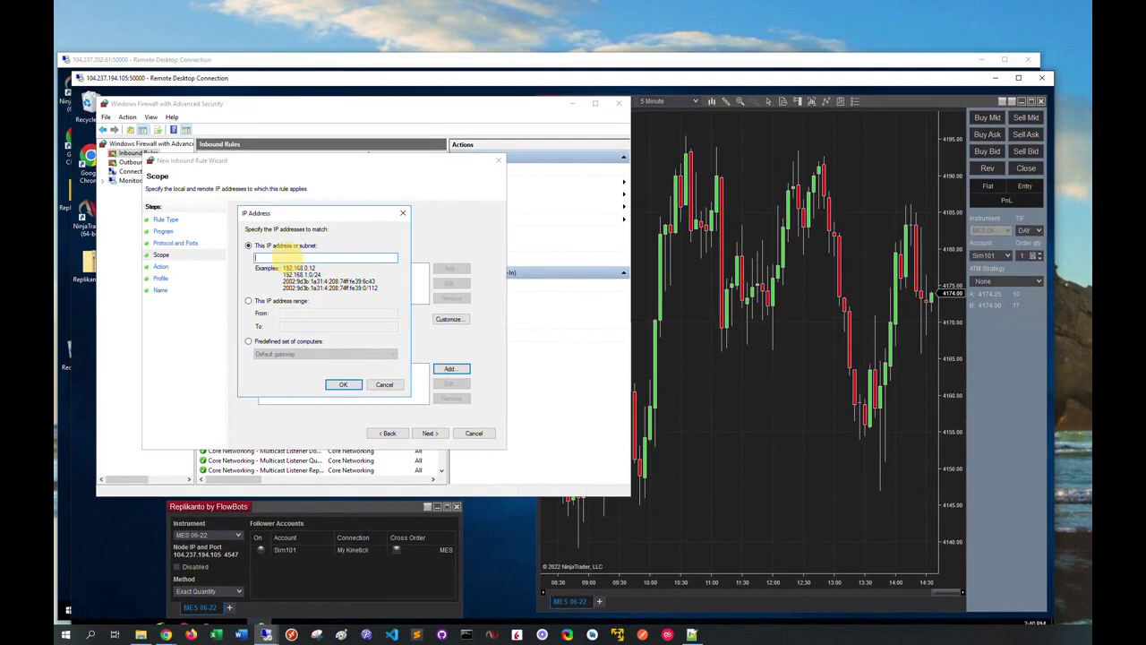
{"action": "type", "text": "104.237"}
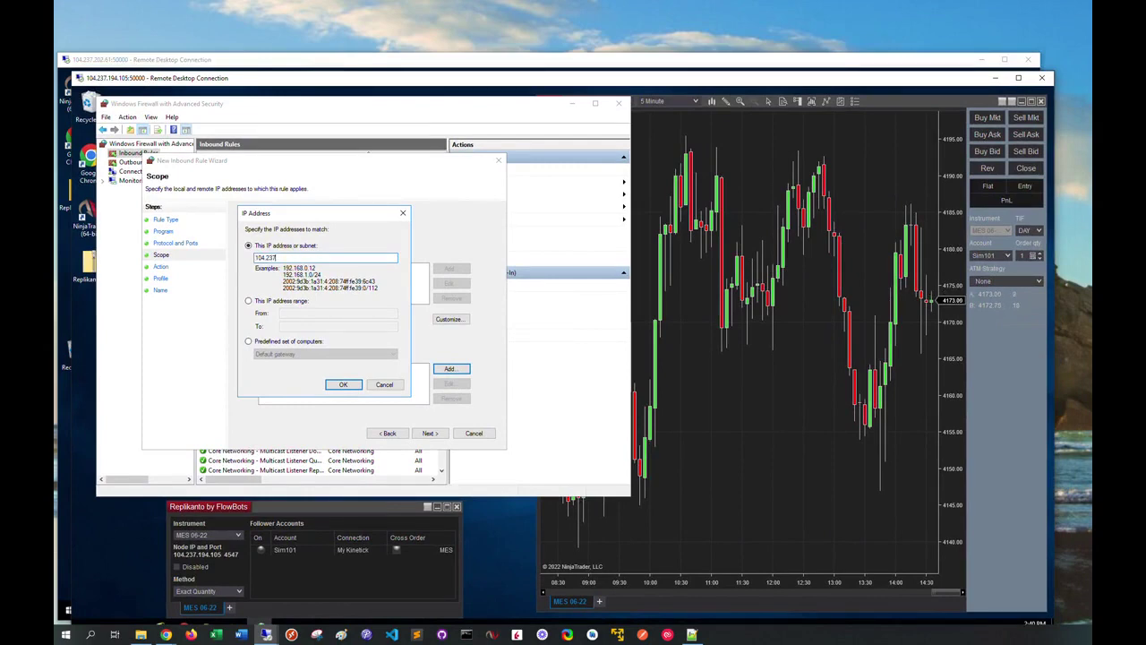
{"action": "type", "text": ".202"}
{"action": "type", "text": ".61"}
{"action": "left_click_drag", "start_coordinate": [337, 81], "coordinate": [361, 24]}
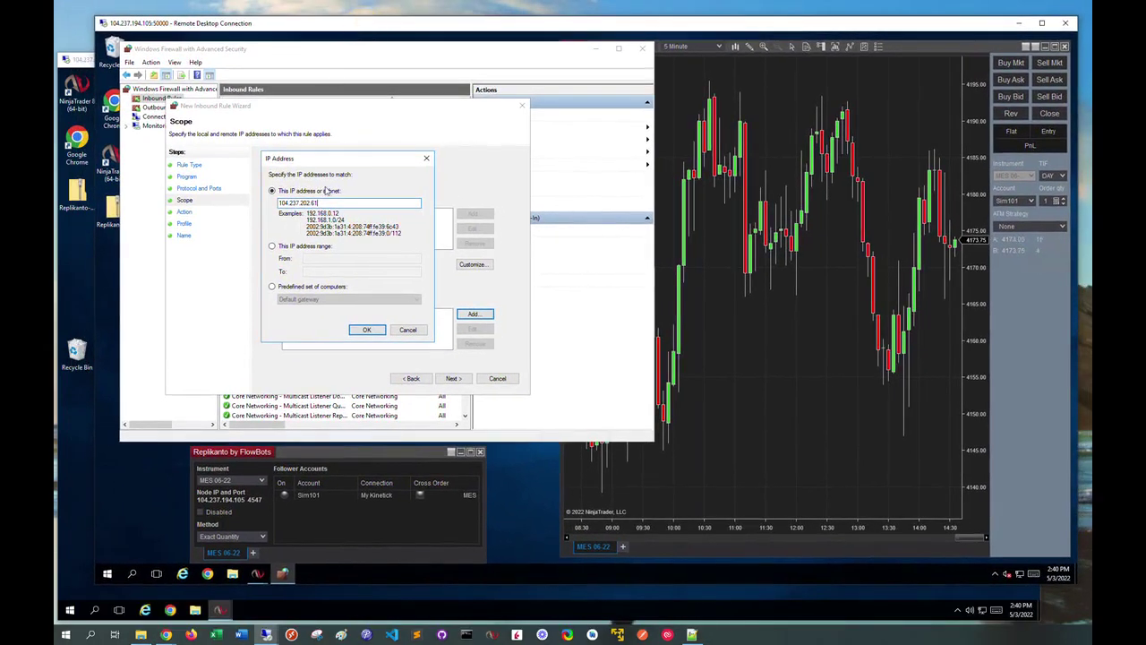
{"action": "left_click", "coordinate": [374, 330]}
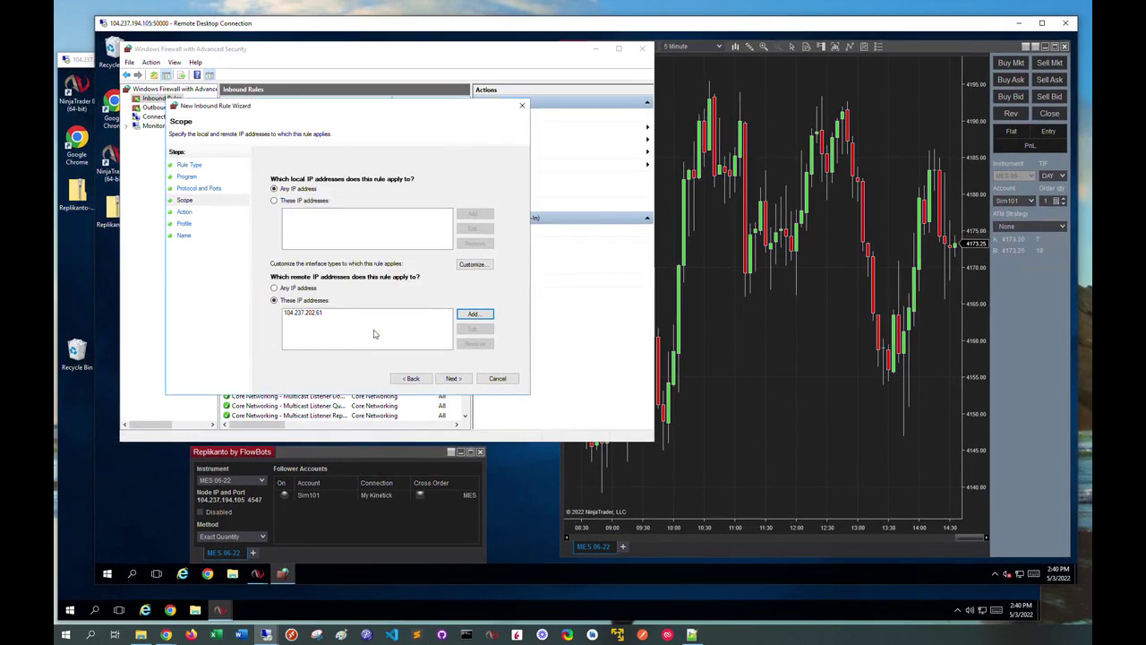
Keep Allow and all profiles, name the rule Replikanto, and finish
{"action": "left_click", "coordinate": [452, 378]}
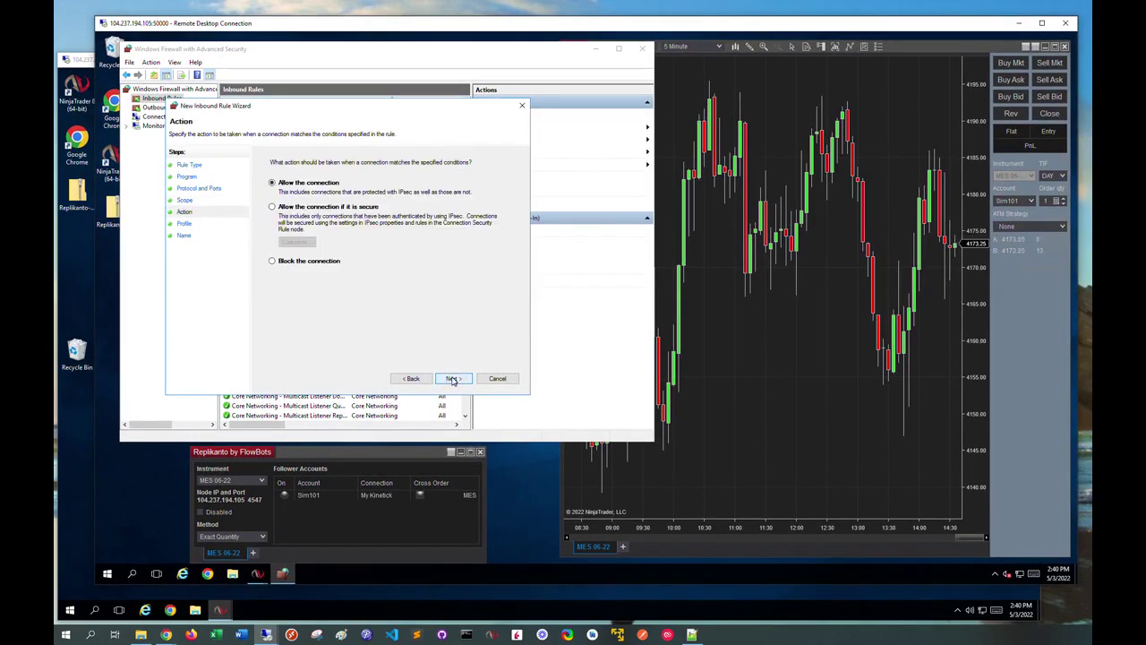
{"action": "left_click", "coordinate": [453, 379]}
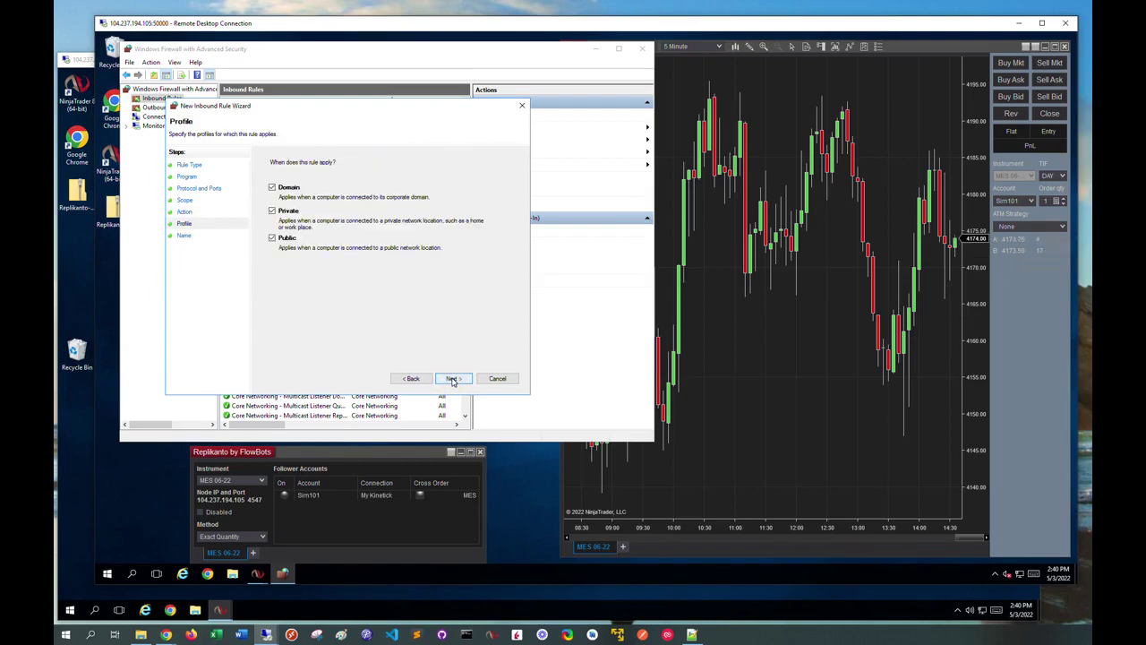
{"action": "left_click", "coordinate": [452, 379]}
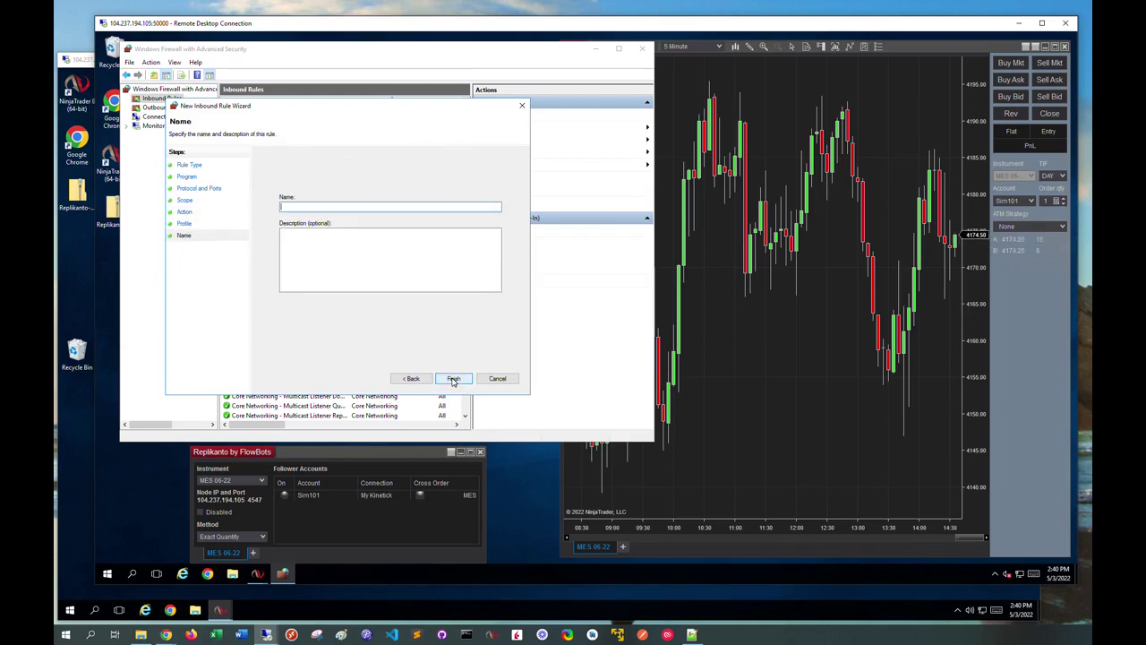
{"action": "type", "text": "Replikanto"}
{"action": "left_click", "coordinate": [465, 380]}
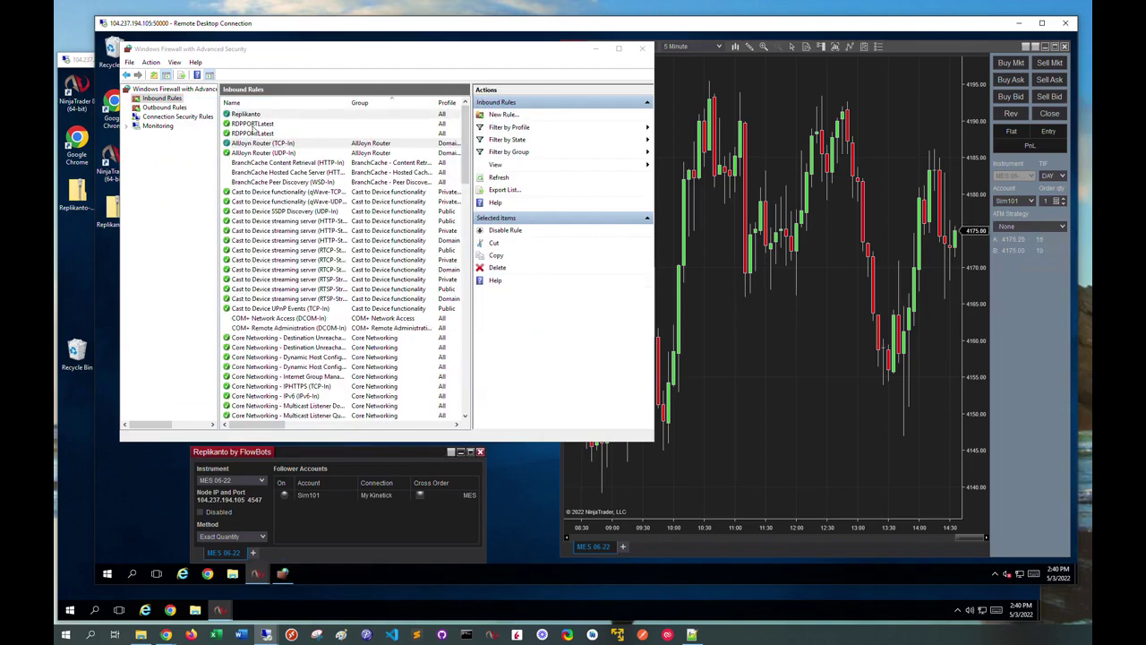
Close the firewall and enter 104.237.194.105:4547/replikanto_node in Chrome on the leader machine
{"action": "left_click", "coordinate": [642, 48]}
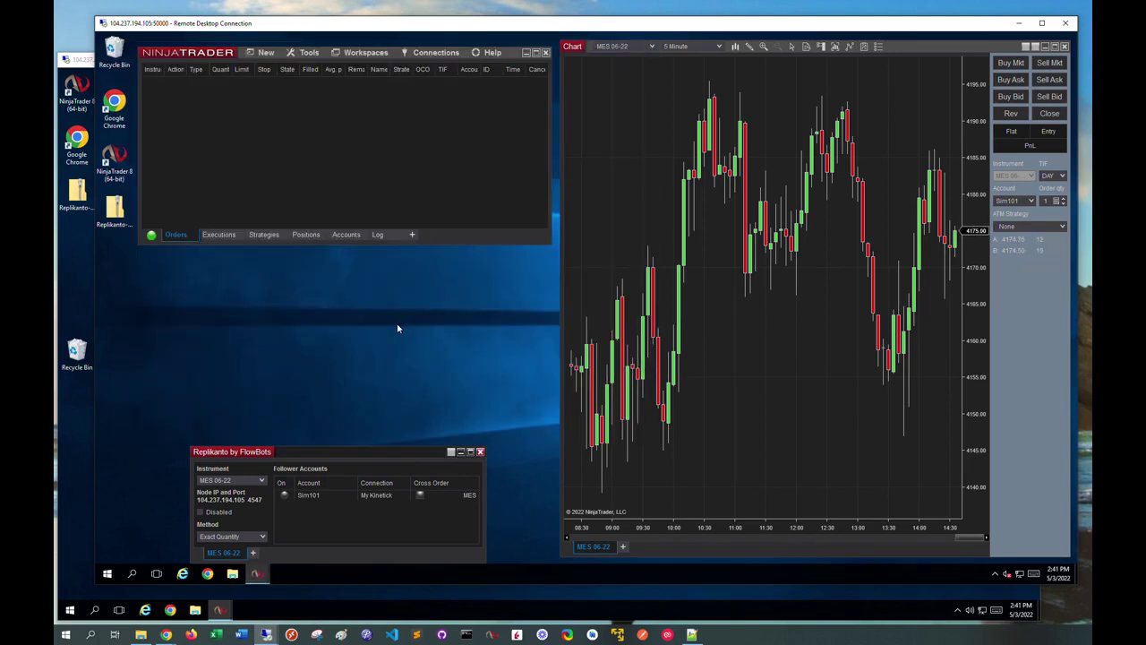
{"action": "left_click_drag", "start_coordinate": [246, 452], "coordinate": [281, 343]}
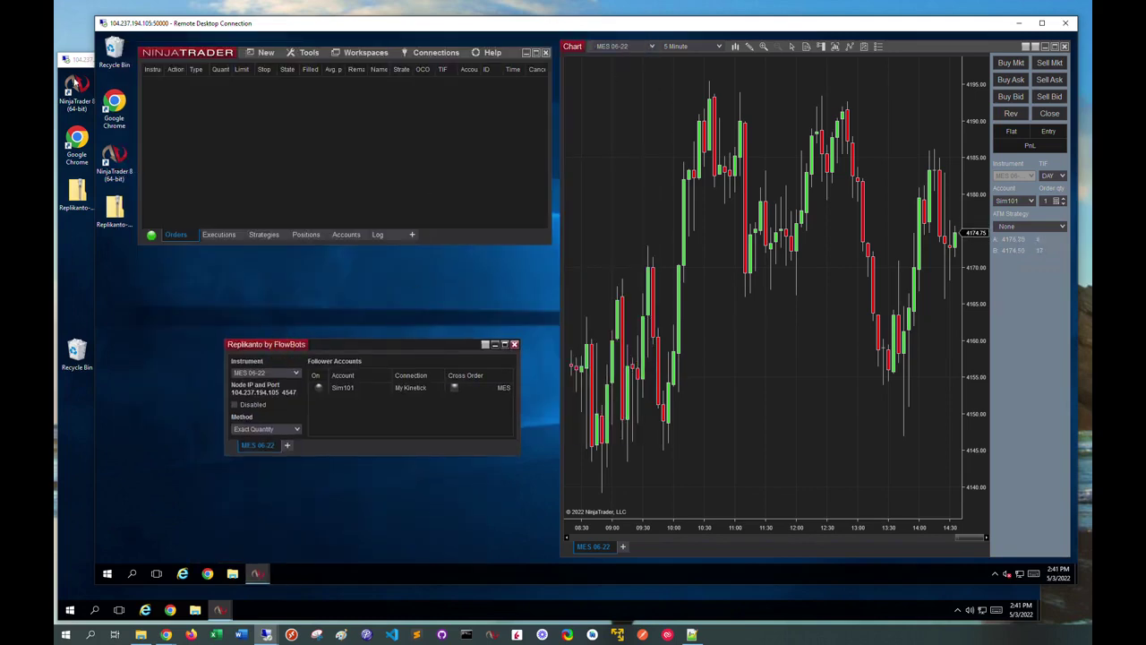
{"action": "left_click", "coordinate": [81, 63]}
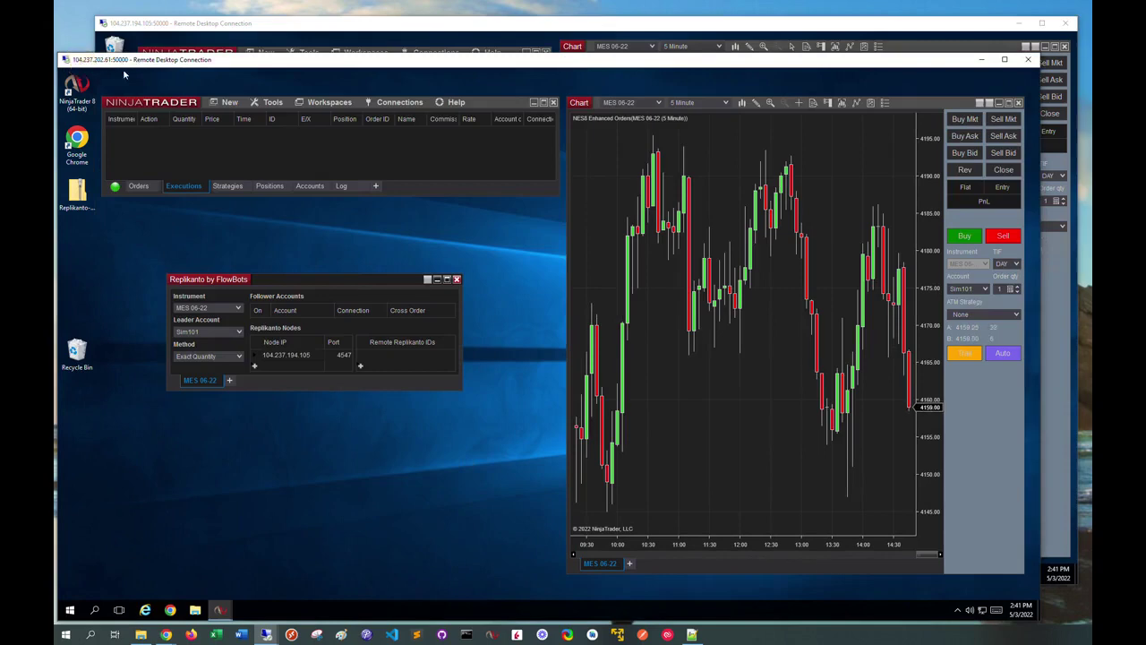
{"action": "left_click", "coordinate": [170, 610]}
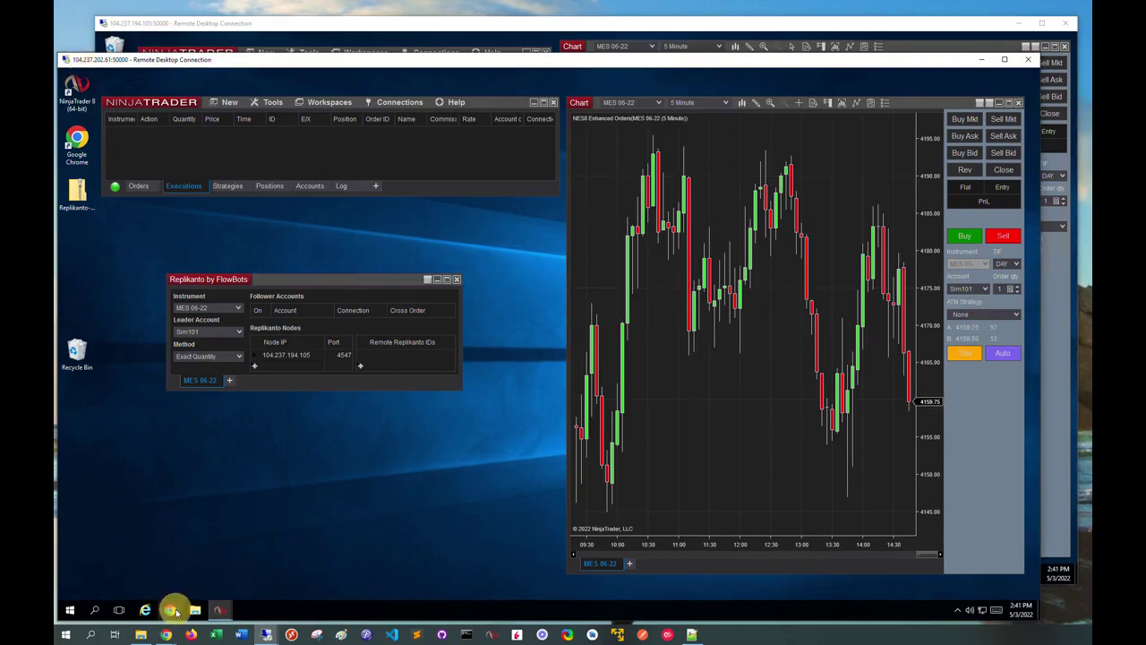
{"action": "type", "text": "104"}
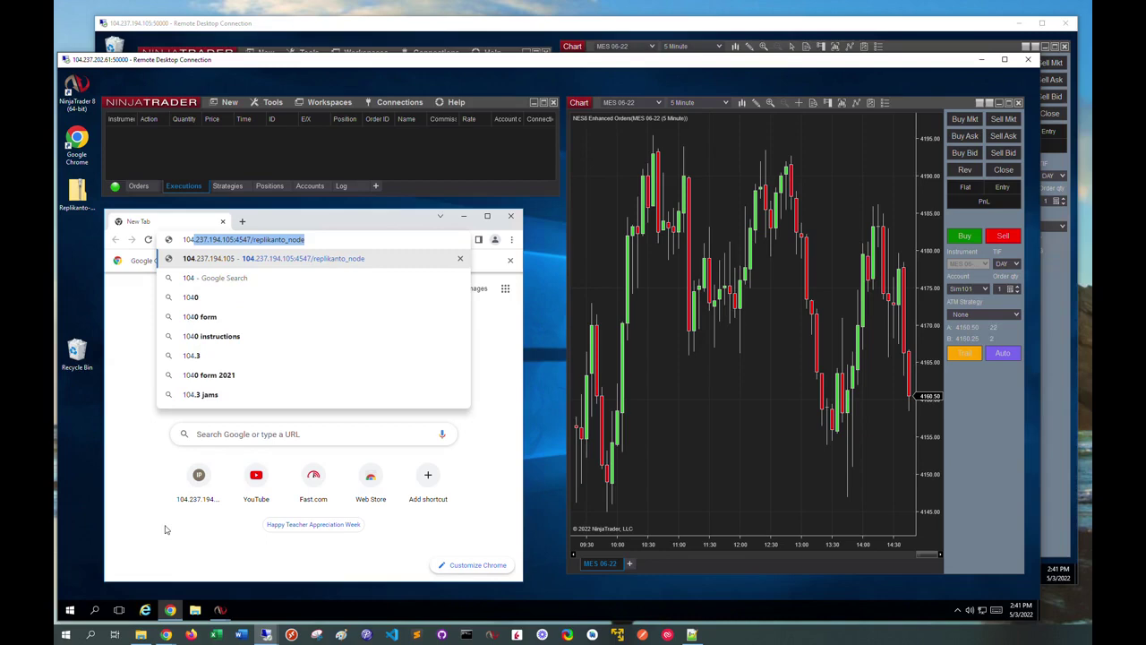
{"action": "key", "text": "Right"}
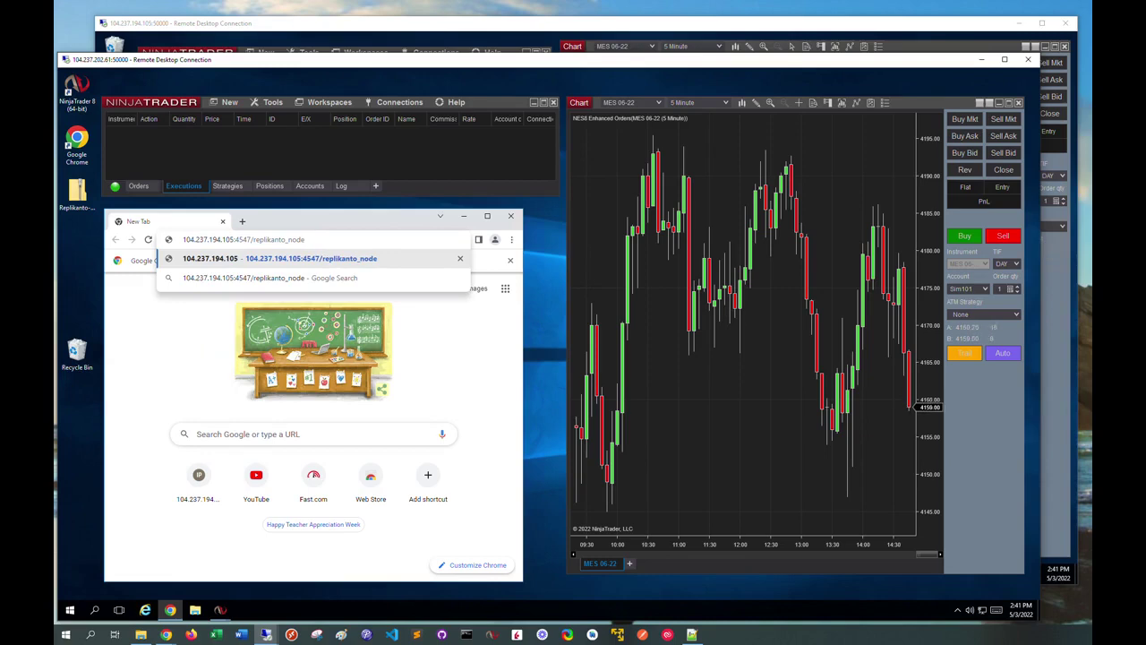
{"action": "left_click_drag", "start_coordinate": [234, 240], "coordinate": [183, 240]}
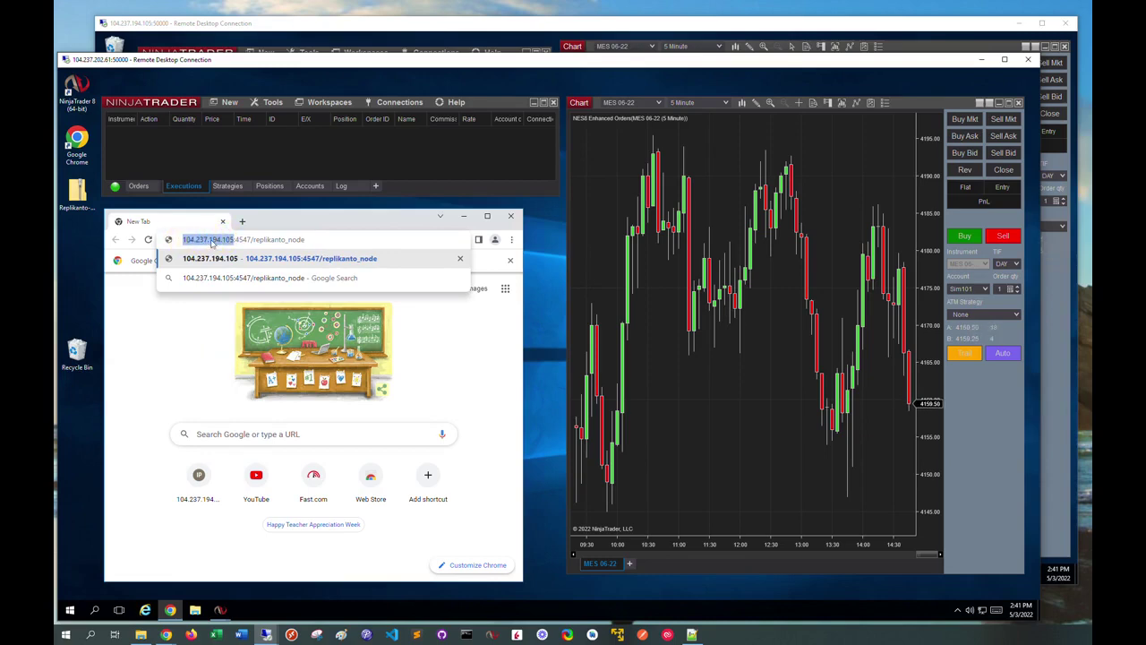
{"action": "left_click", "coordinate": [215, 240]}
{"action": "left_click", "coordinate": [312, 239]}
{"action": "key", "text": "Return"}
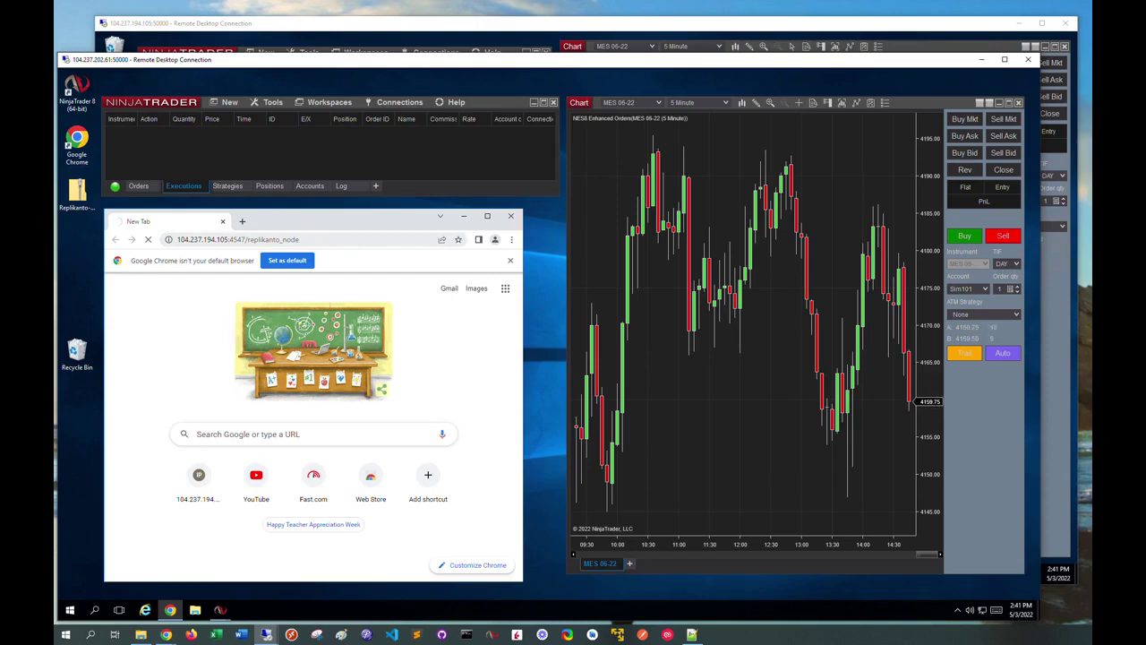
{"action": "left_click", "coordinate": [148, 239]}
Tick Replikanto Enabled on the follower machine
{"action": "left_click", "coordinate": [300, 27]}
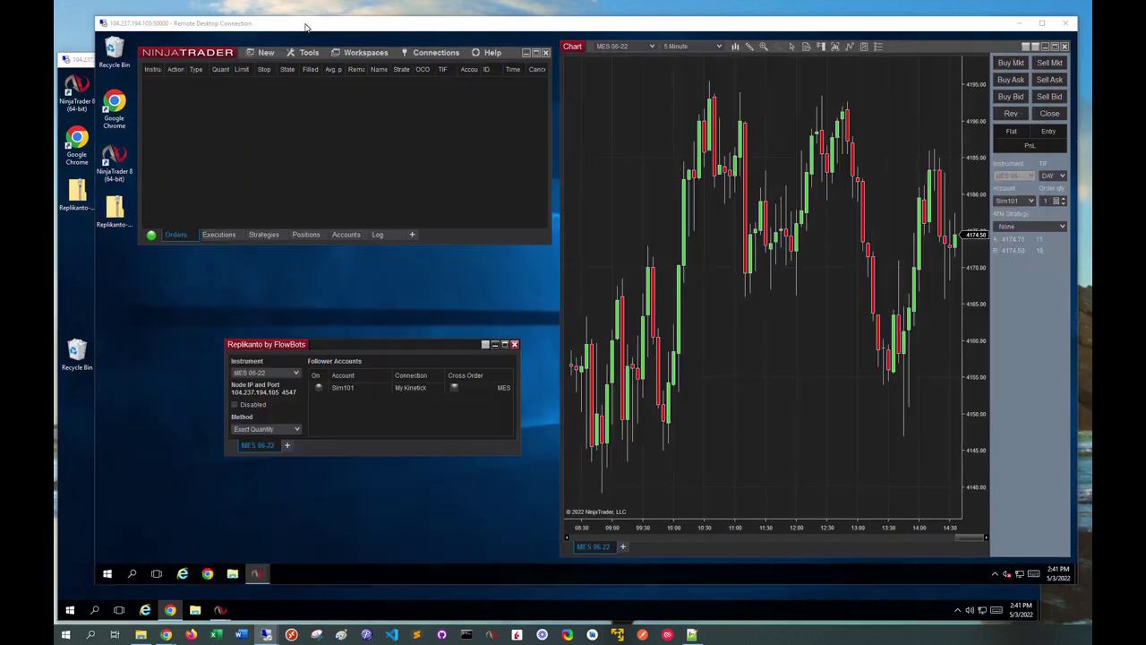
{"action": "left_click", "coordinate": [234, 405]}
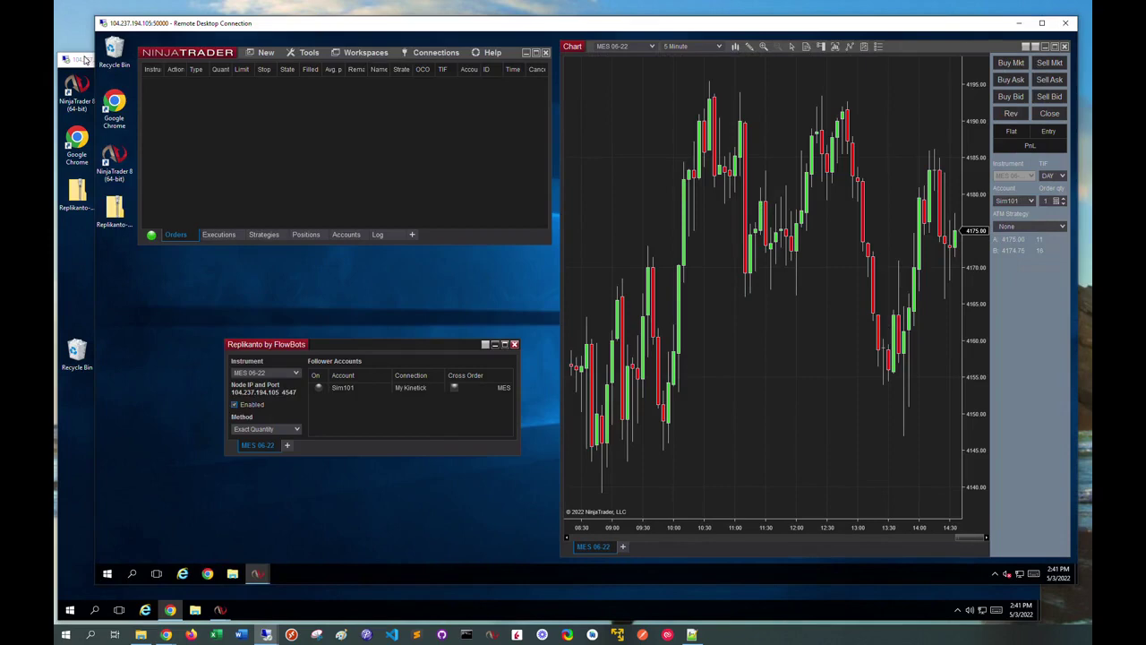
{"action": "left_click", "coordinate": [85, 59]}
Load the node URL, retry with F5, and confirm version 1.4.3.1 is reported
{"action": "left_click", "coordinate": [323, 239]}
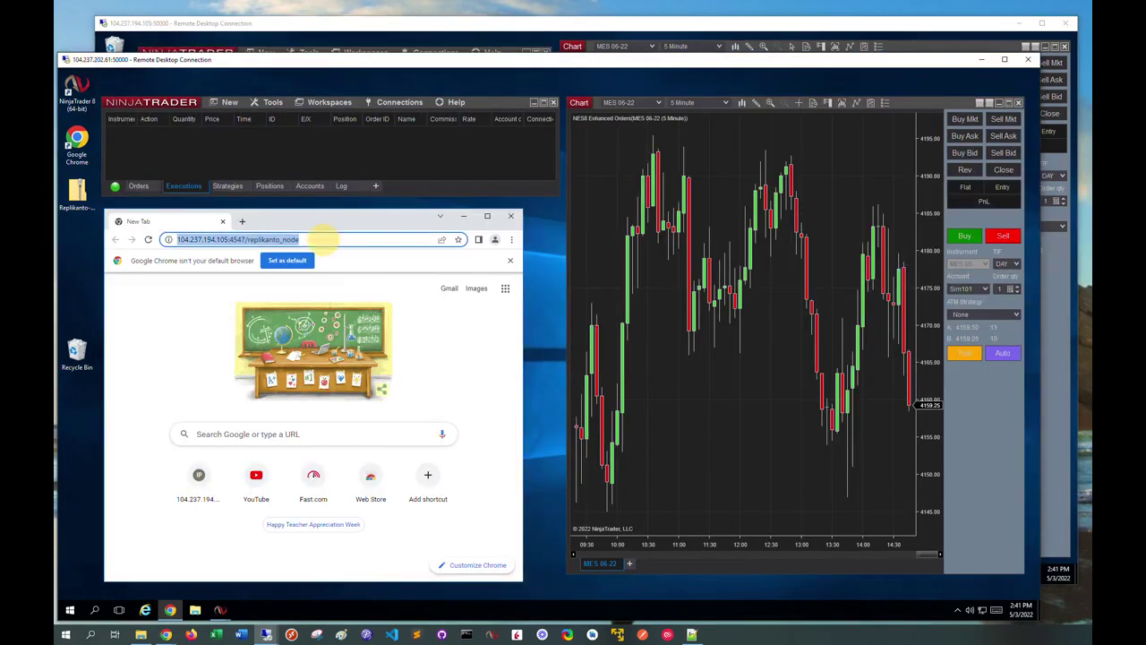
{"action": "key", "text": "Return"}
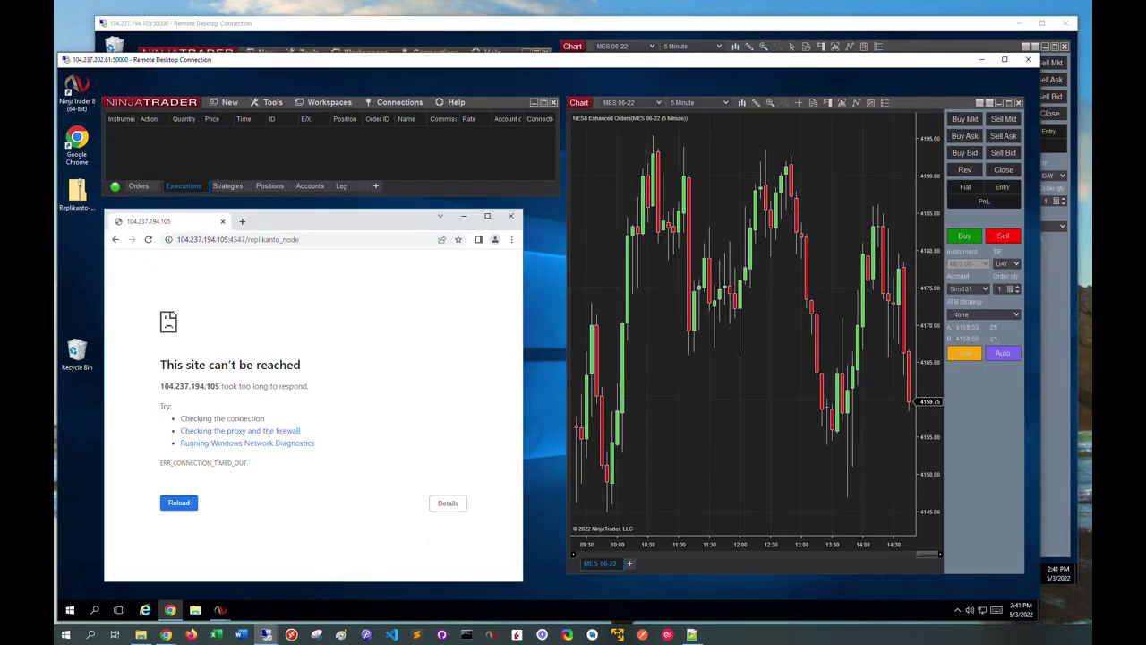
{"action": "key", "text": "F5"}
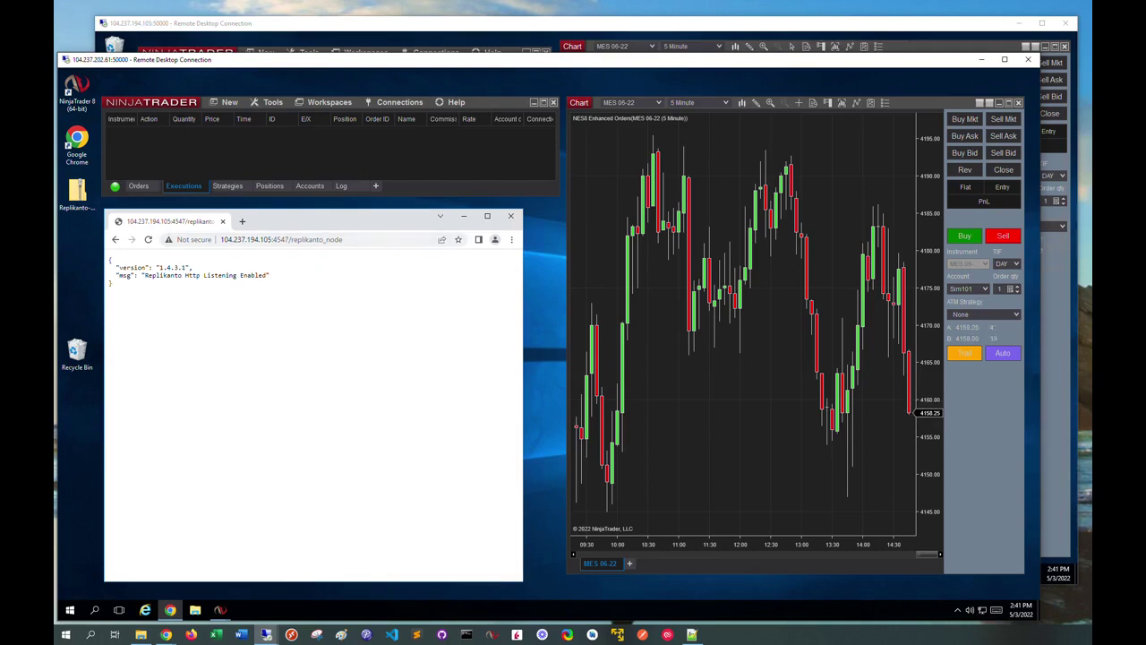
{"action": "double_click", "coordinate": [174, 267]}
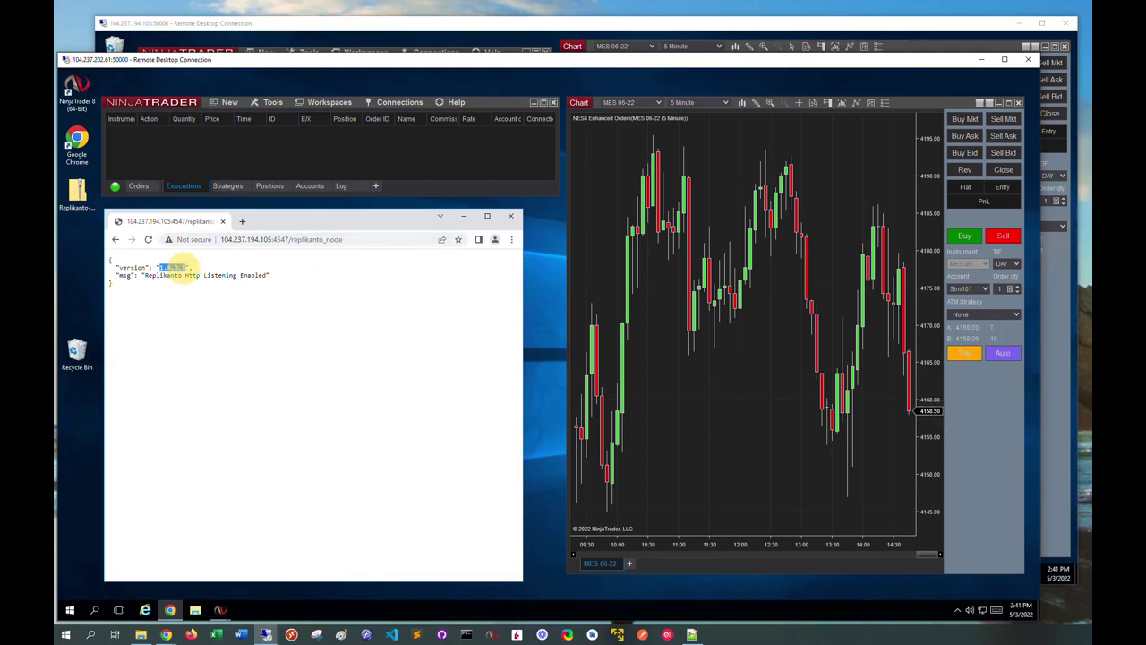
{"action": "left_click", "coordinate": [149, 240]}
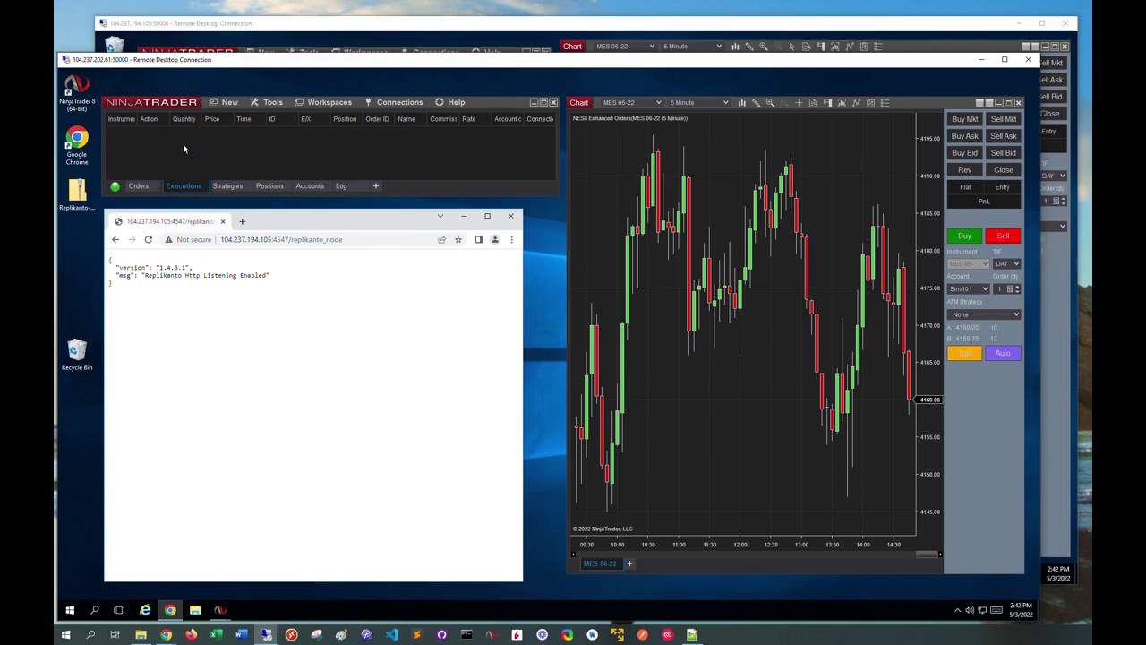
Close Chrome, check the leader account, and switch on the Sim101 follower account
{"action": "left_click", "coordinate": [512, 218]}
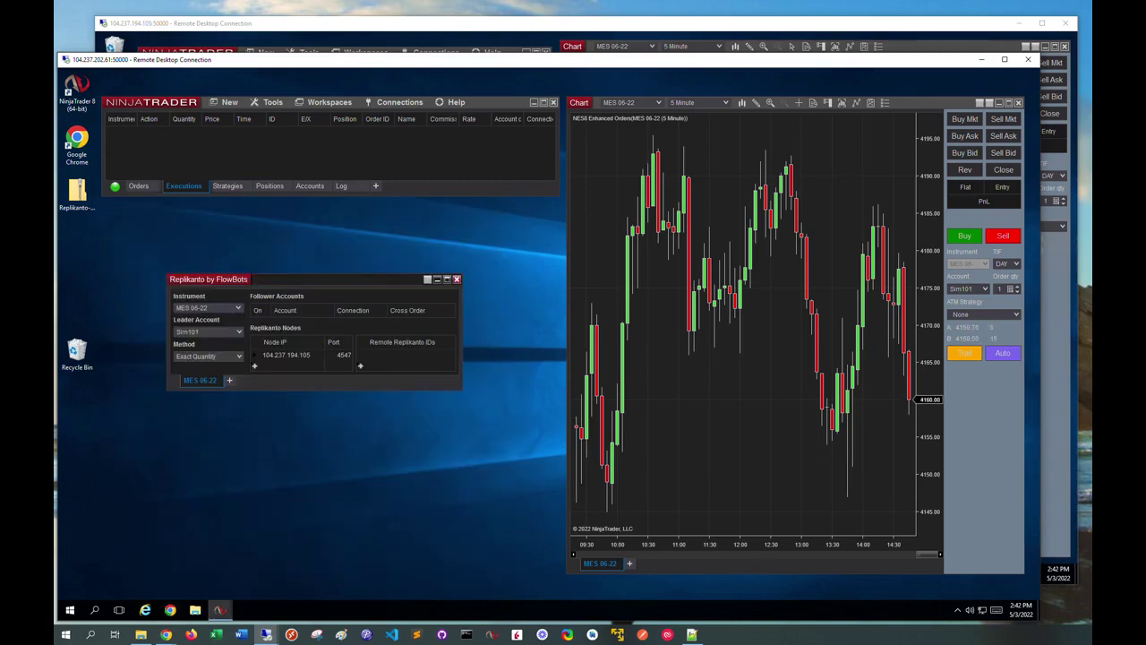
{"action": "left_click", "coordinate": [209, 335]}
{"action": "left_click", "coordinate": [442, 29]}
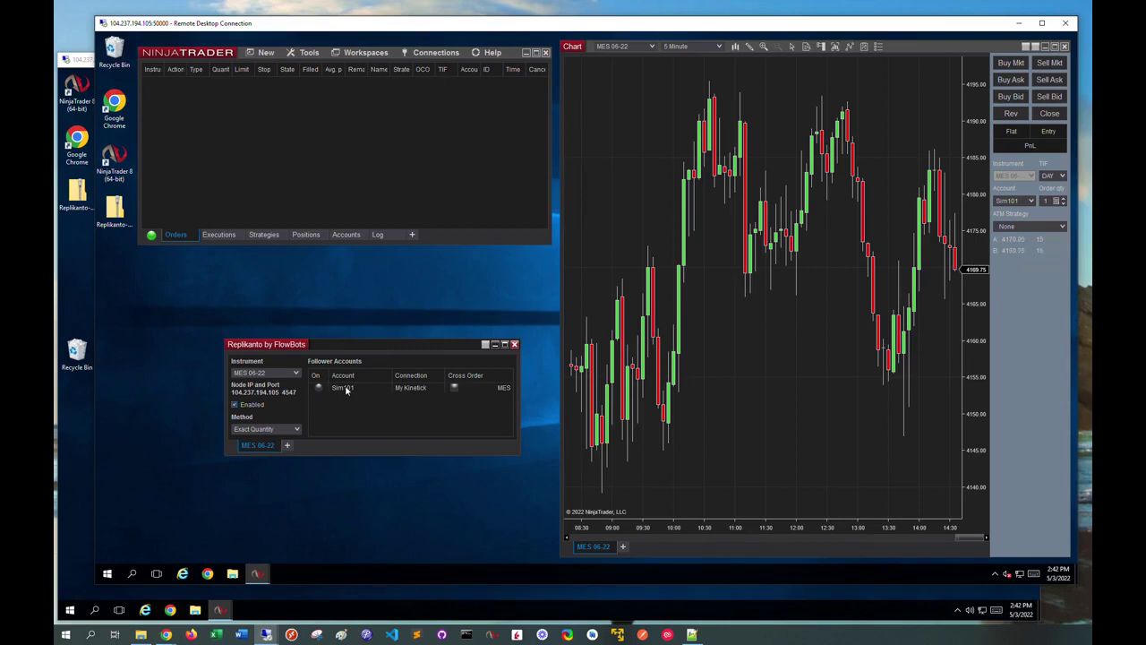
{"action": "left_click", "coordinate": [319, 389]}
Buy one contract on the leader's Sim101 account and confirm it copied to the follower
{"action": "left_click", "coordinate": [67, 59]}
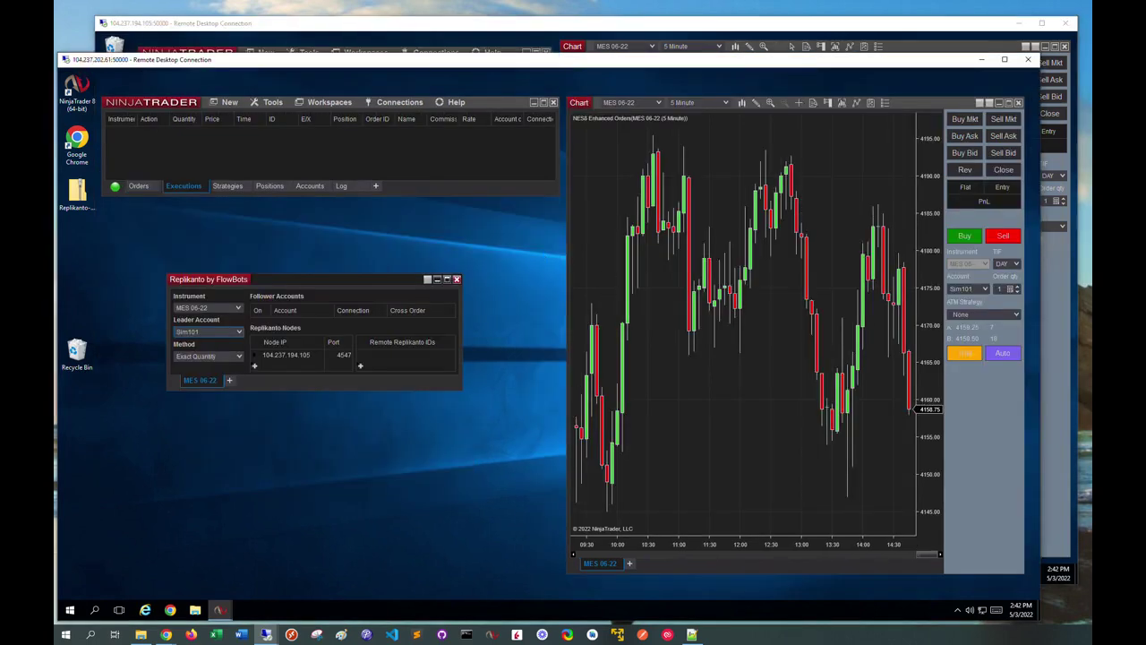
{"action": "left_click", "coordinate": [963, 119]}
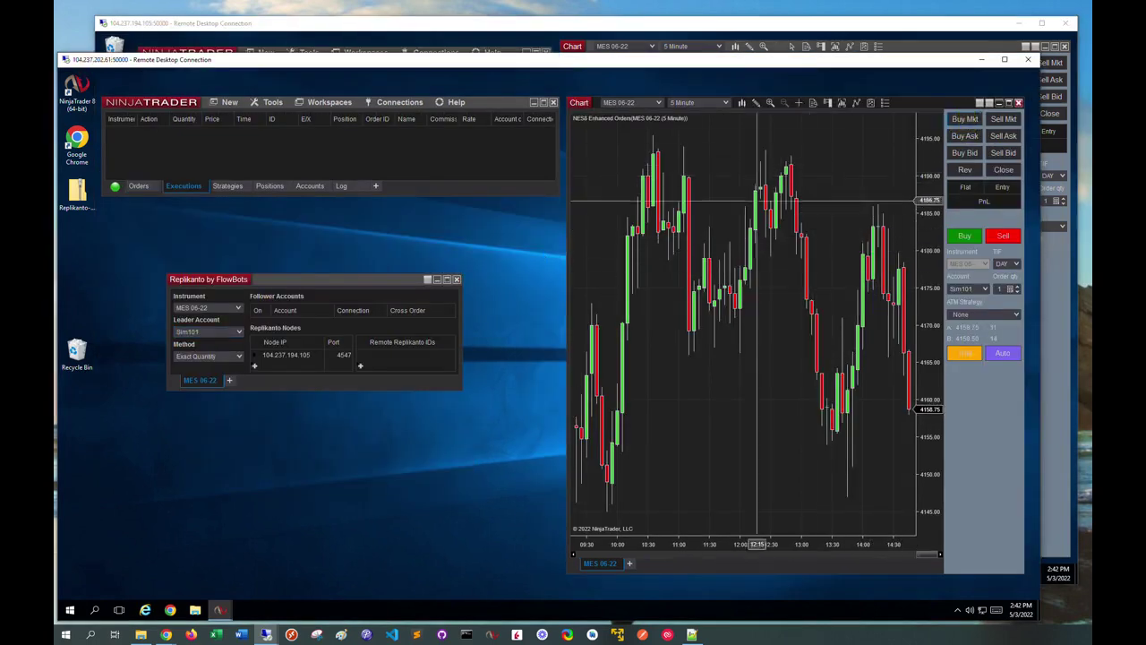
{"action": "left_click", "coordinate": [600, 26]}
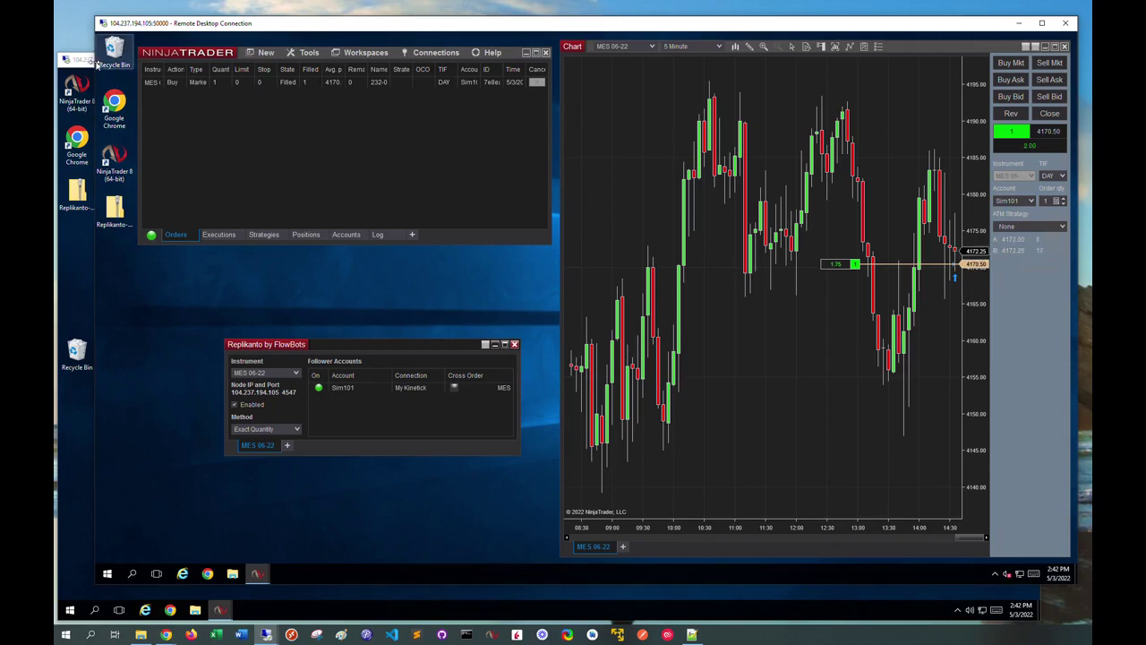
{"action": "left_click", "coordinate": [79, 59]}
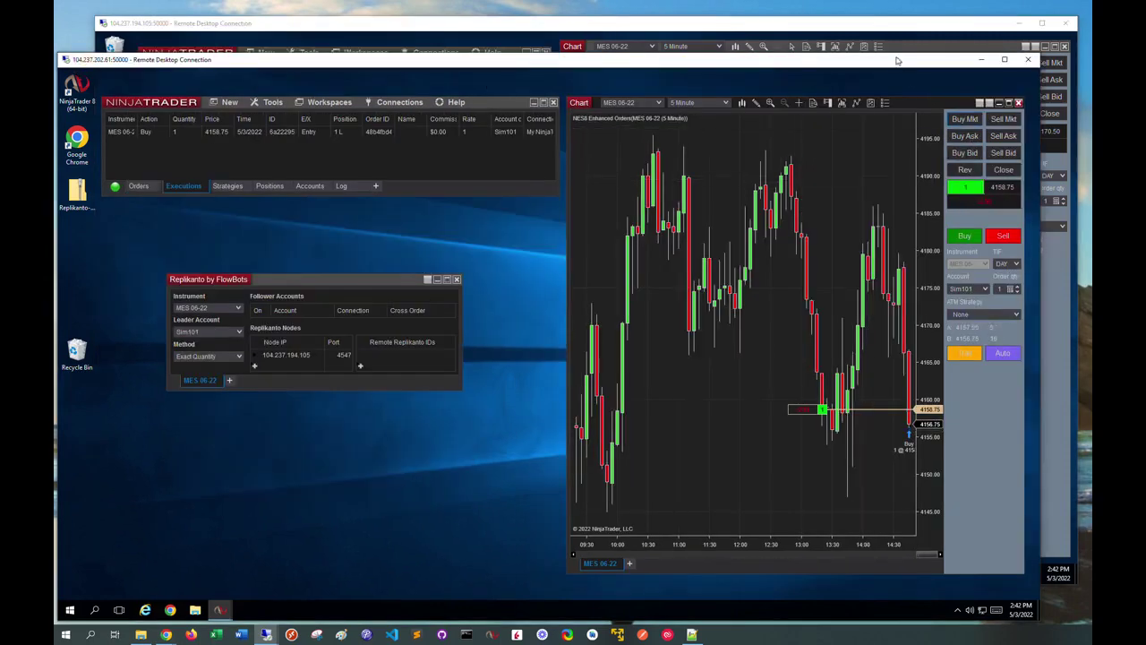
{"action": "left_click_drag", "start_coordinate": [898, 60], "coordinate": [918, 252]}
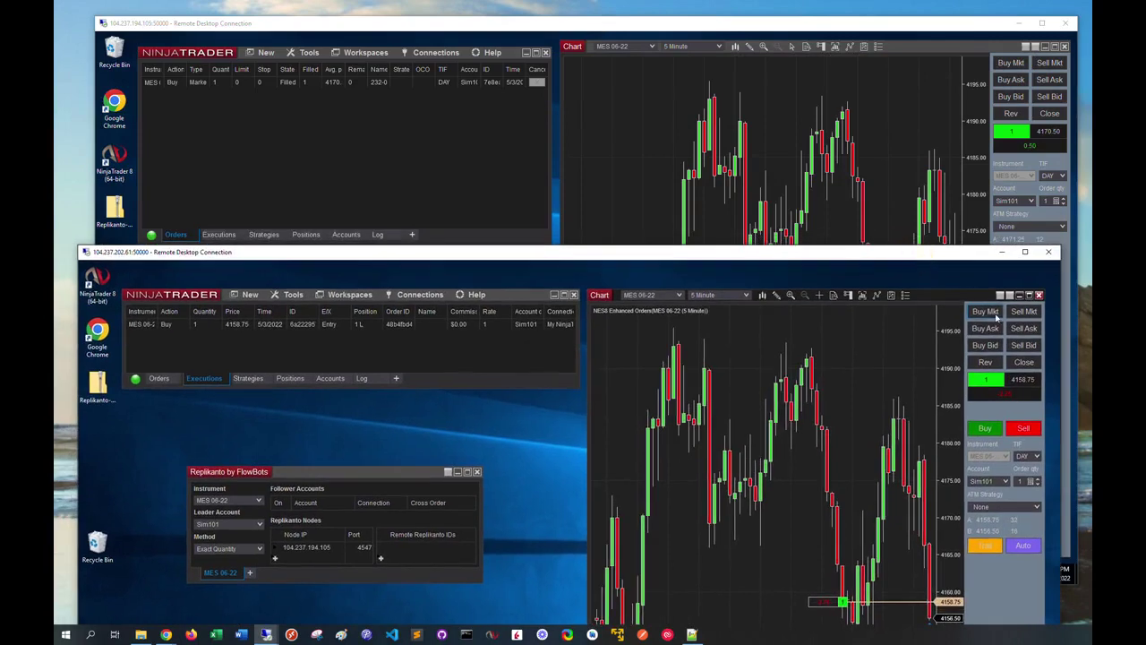
Buy two more contracts, sell one, close the position, then reopen a two-contract long
{"action": "left_click", "coordinate": [996, 313]}
{"action": "left_click", "coordinate": [991, 314]}
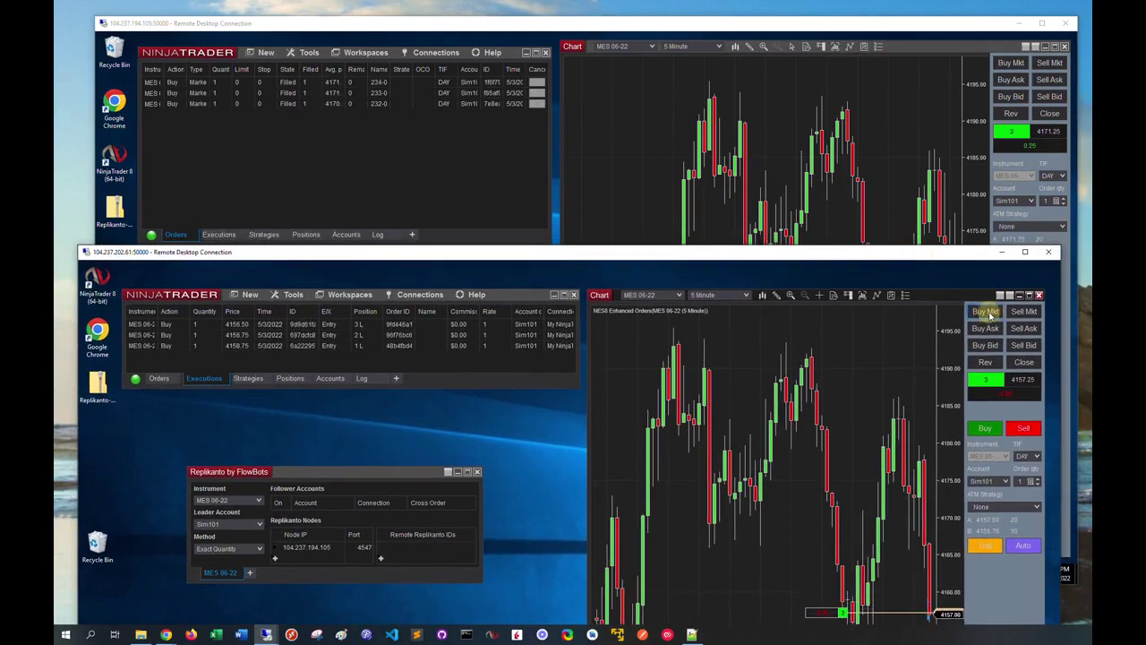
{"action": "left_click", "coordinate": [1017, 315]}
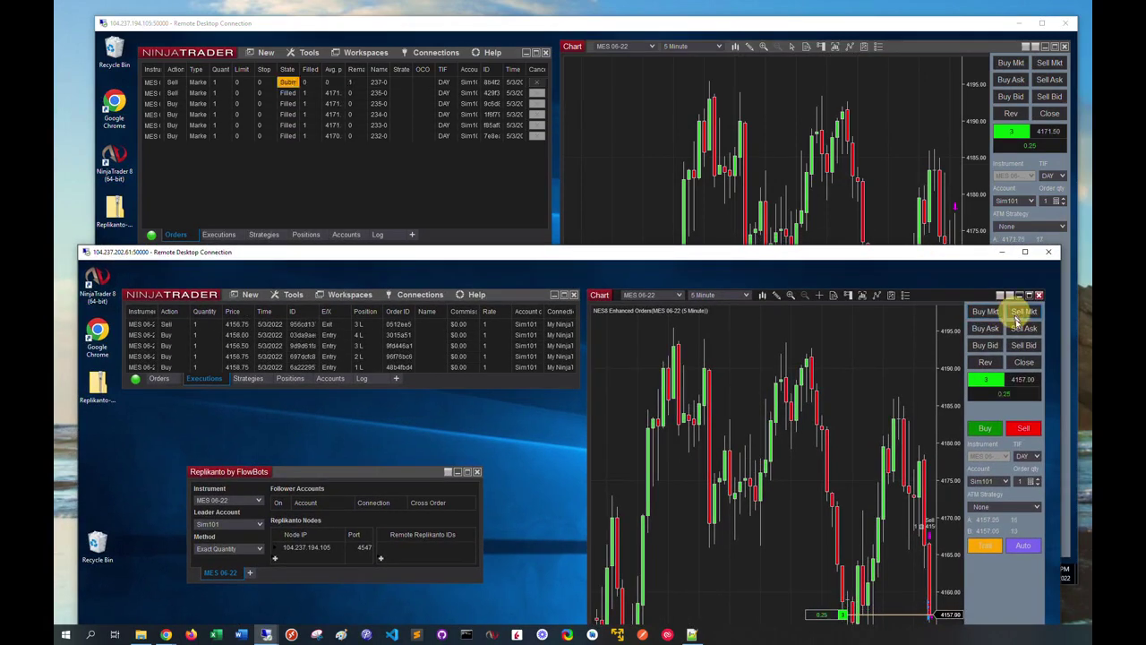
{"action": "left_click", "coordinate": [1024, 362]}
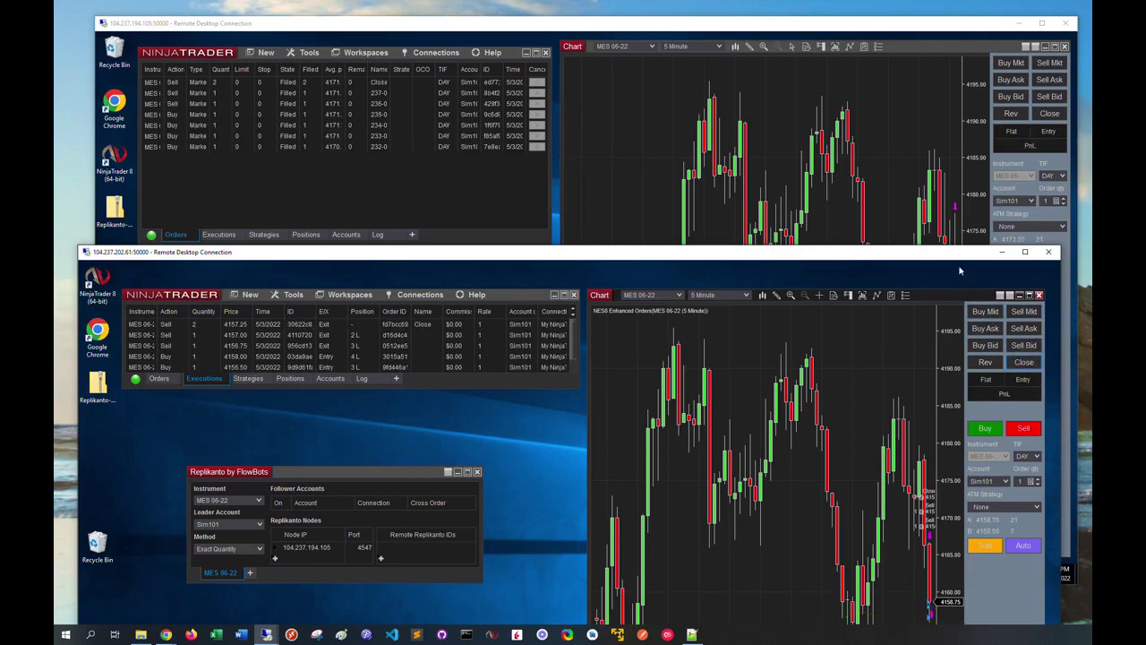
{"action": "left_click", "coordinate": [982, 317]}
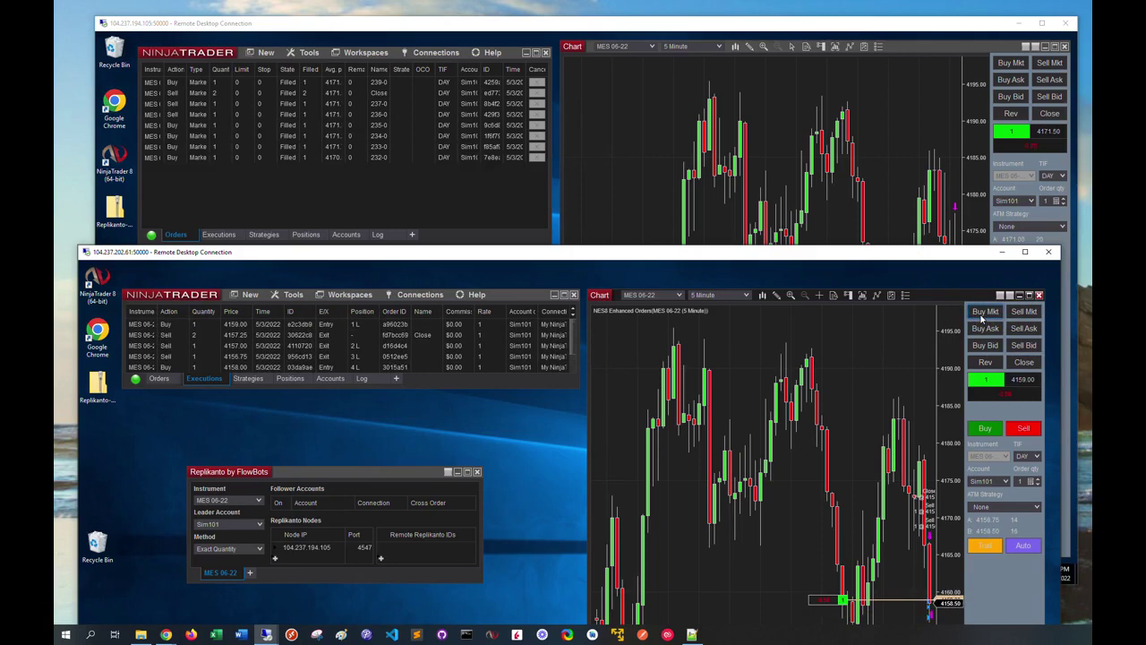
{"action": "left_click", "coordinate": [982, 317]}
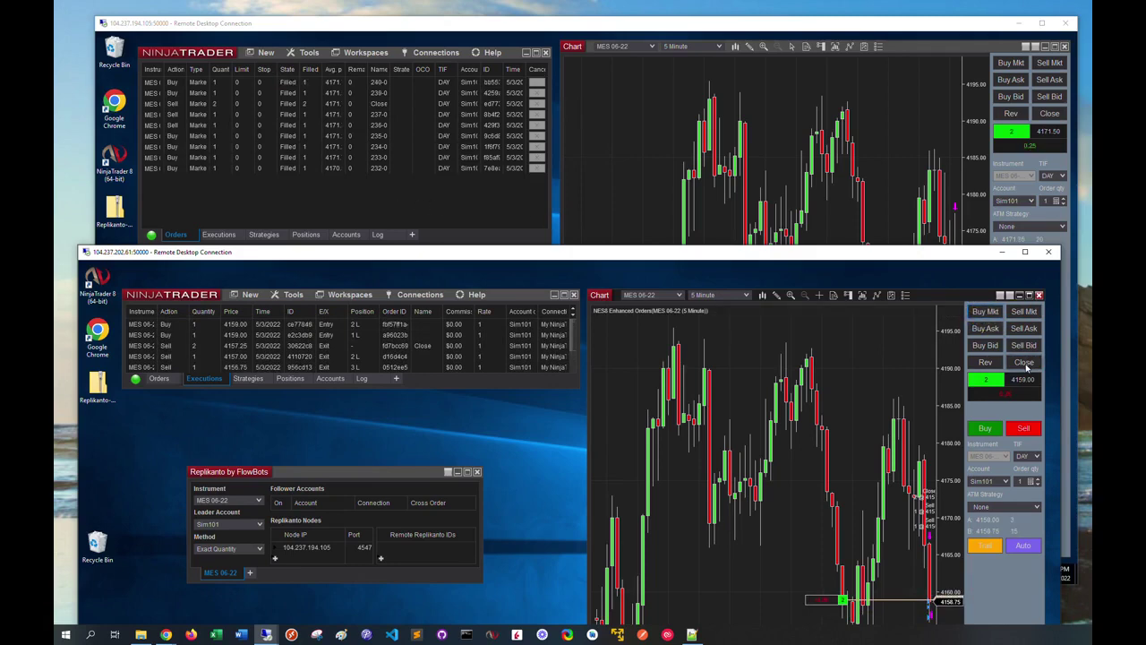
{"action": "mouse_move", "coordinate": [784, 254]}
{"action": "left_mouse_down"}
{"action": "mouse_move", "coordinate": [768, 56]}
{"action": "mouse_move", "coordinate": [759, 65]}
{"action": "left_mouse_up"}
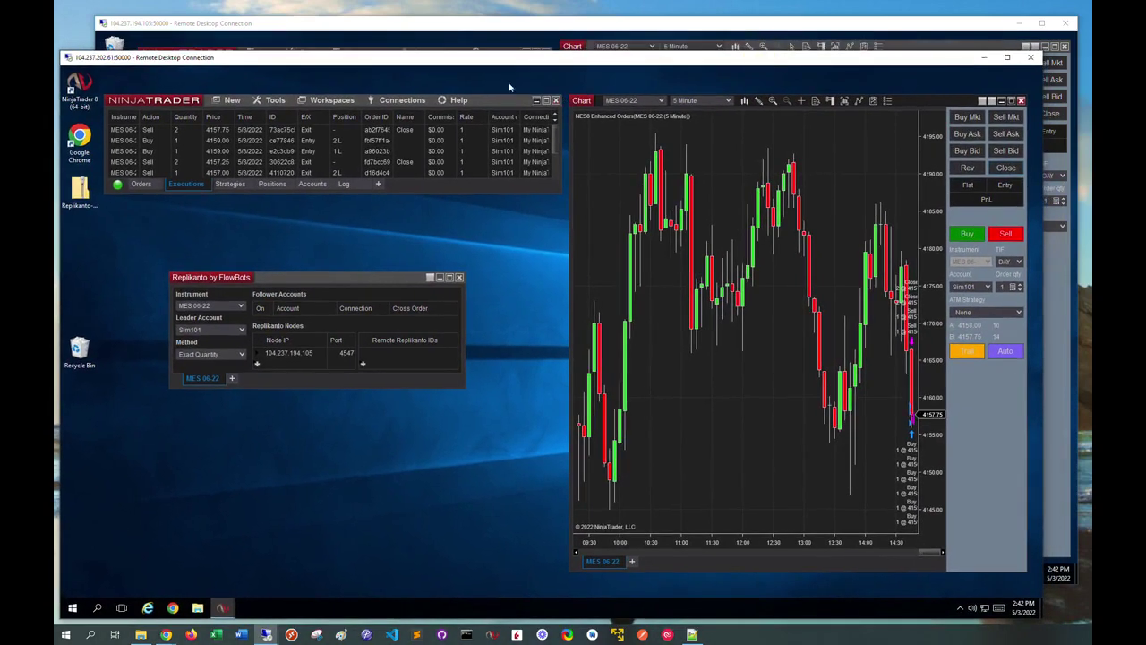
Enlarge the Replikanto window, select the empty Node IP cell, and keep ATM strategy at None
{"action": "left_click", "coordinate": [456, 27]}
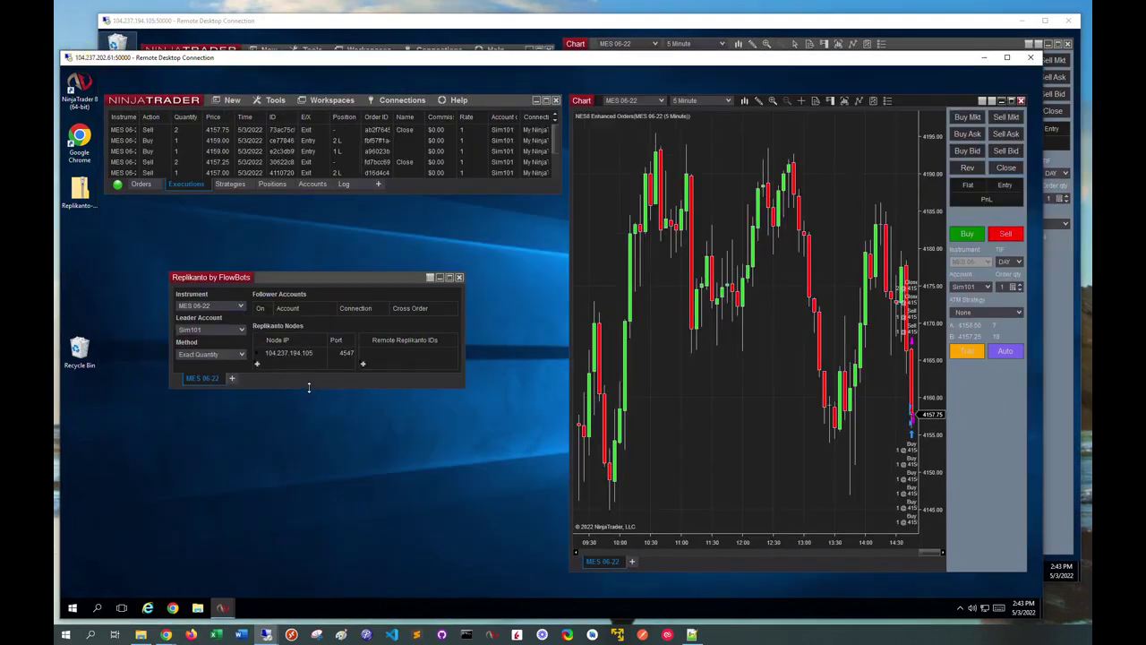
{"action": "left_click_drag", "start_coordinate": [311, 388], "coordinate": [317, 457]}
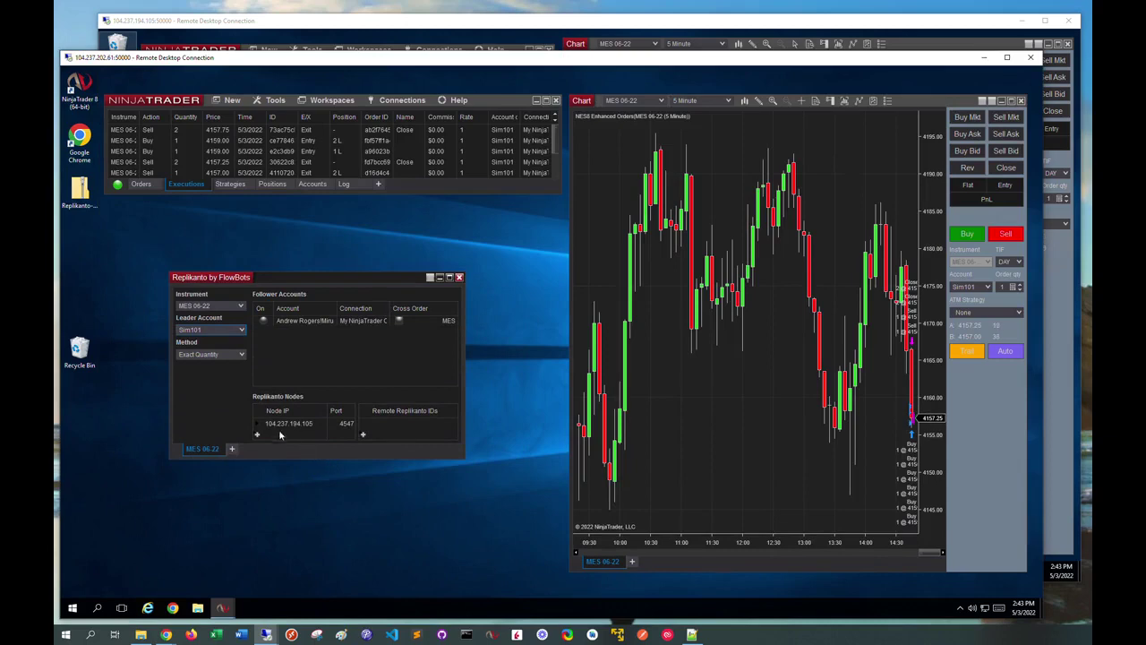
{"action": "left_click", "coordinate": [277, 437]}
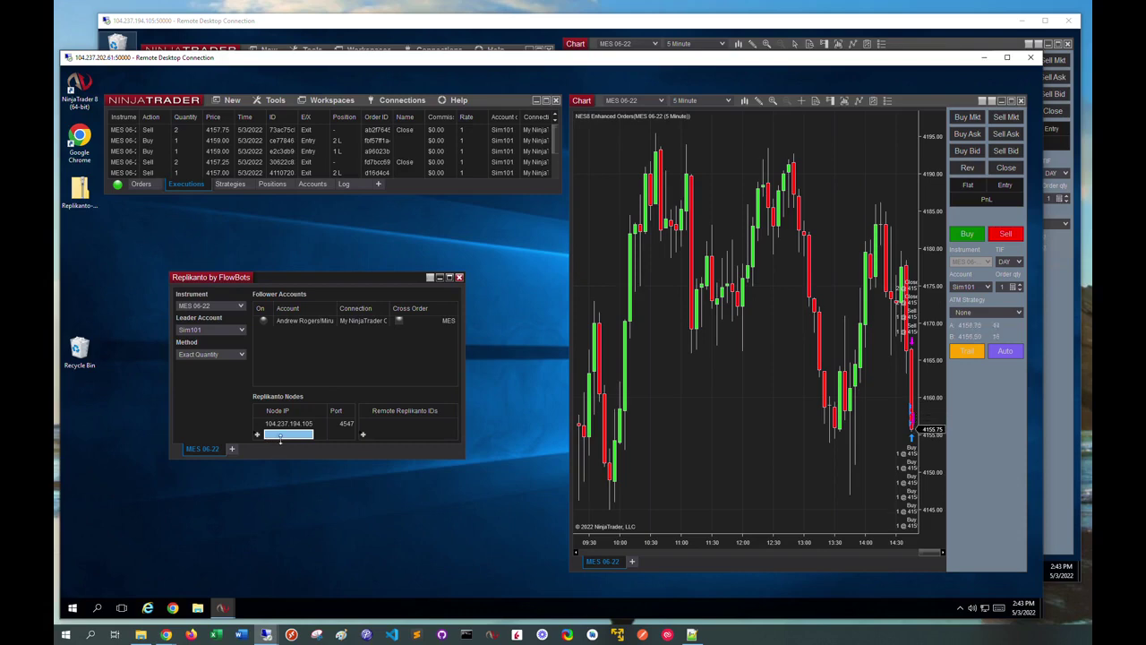
{"action": "left_click", "coordinate": [983, 312]}
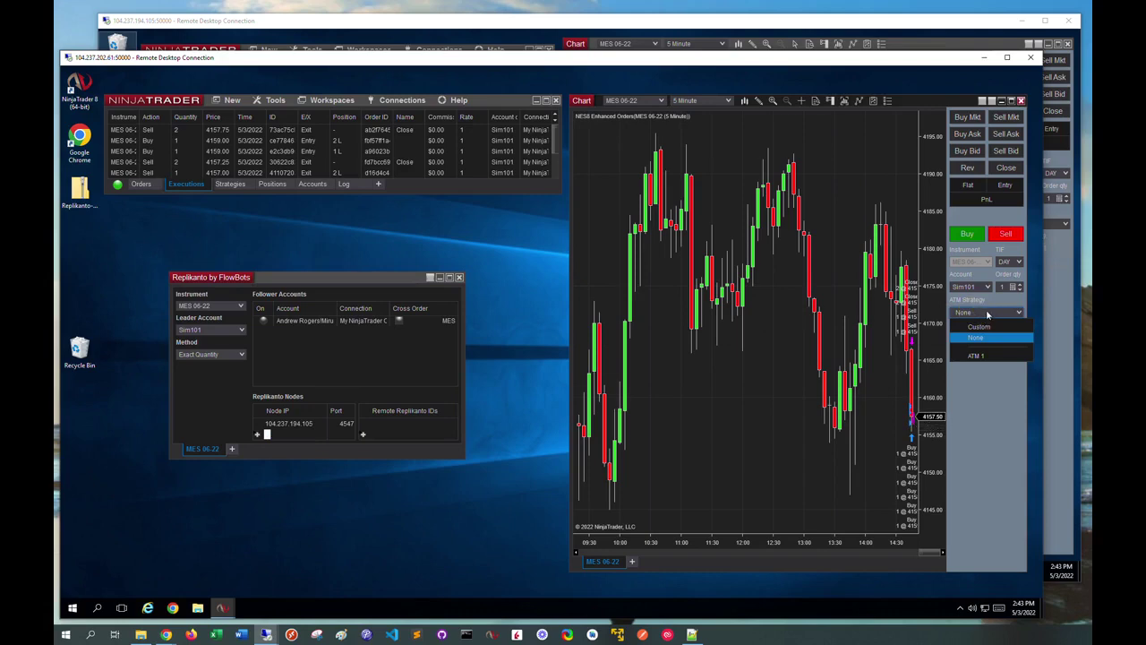
{"action": "left_click", "coordinate": [988, 314]}
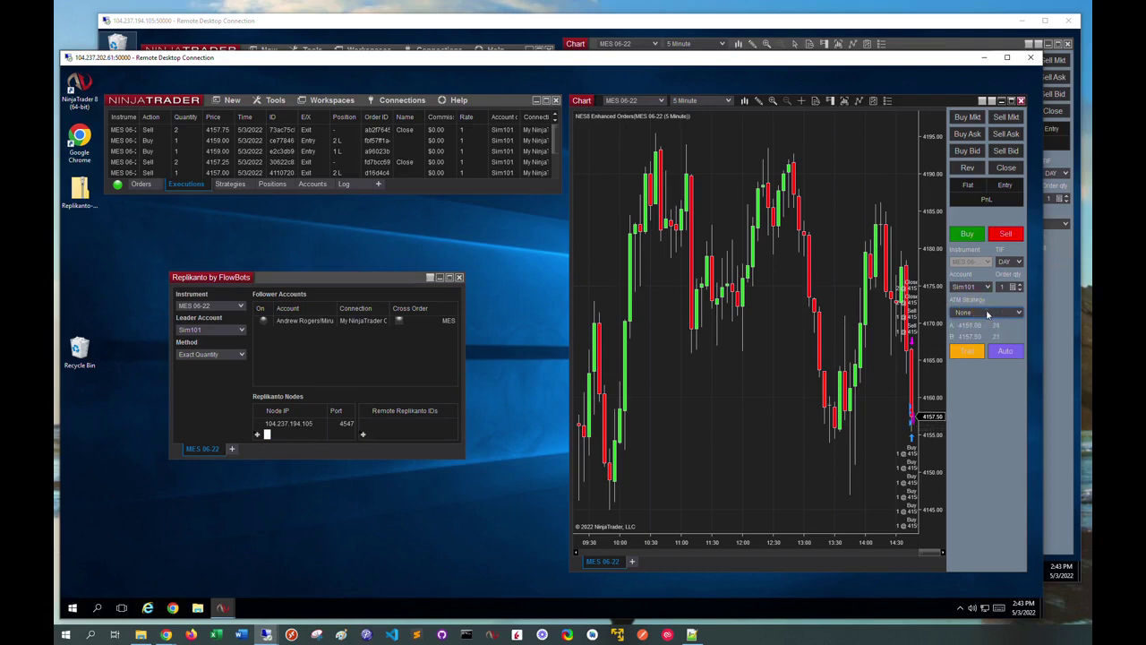